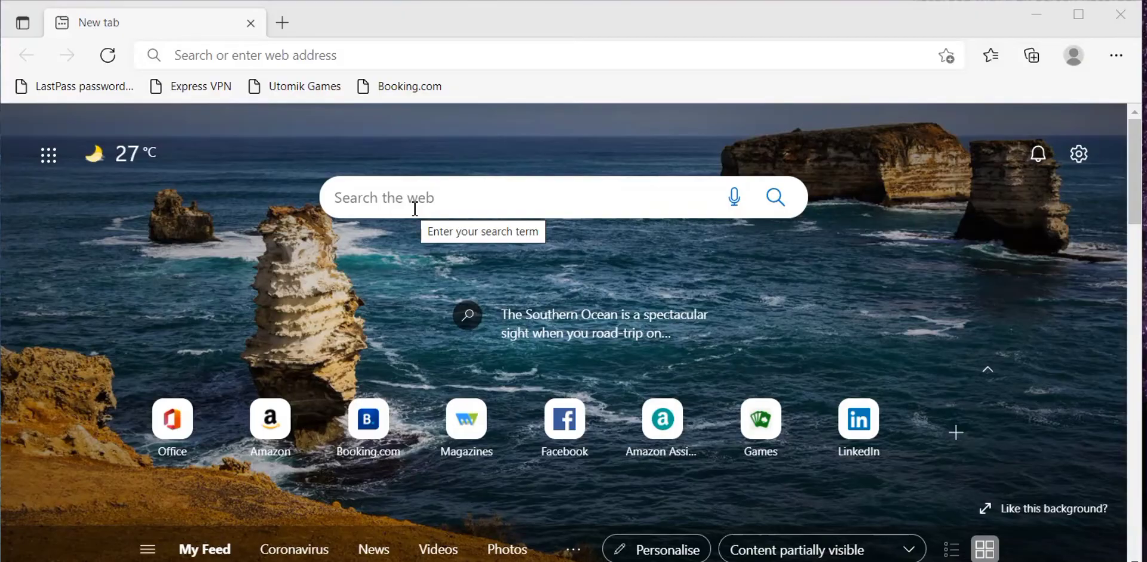
- Search Bing for 'usgs earth explorer' from the new-tab search box
click(400, 198)
text(usgs)
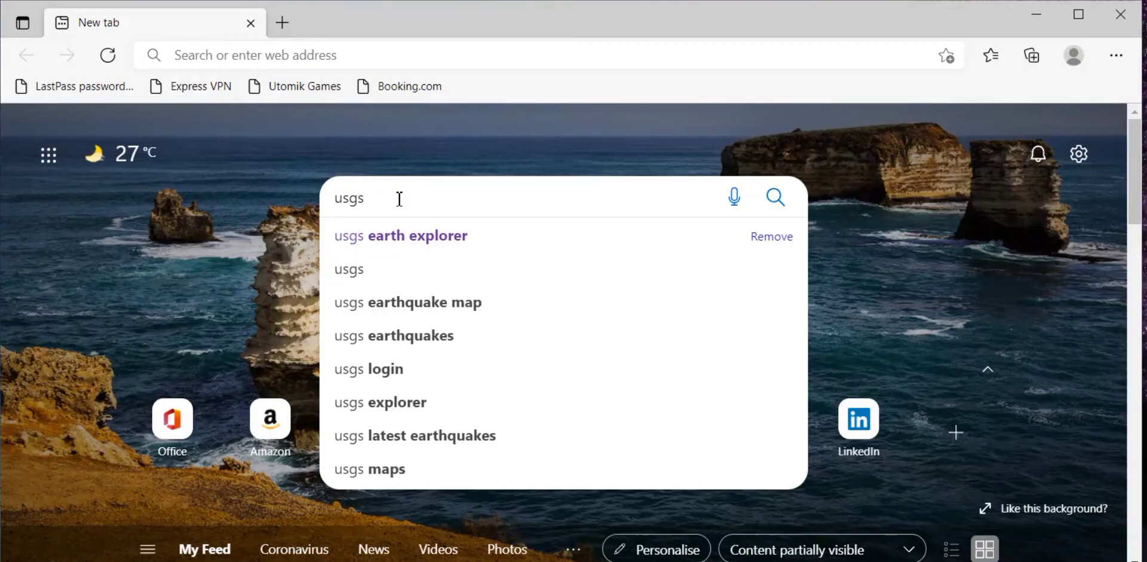
click(432, 238)
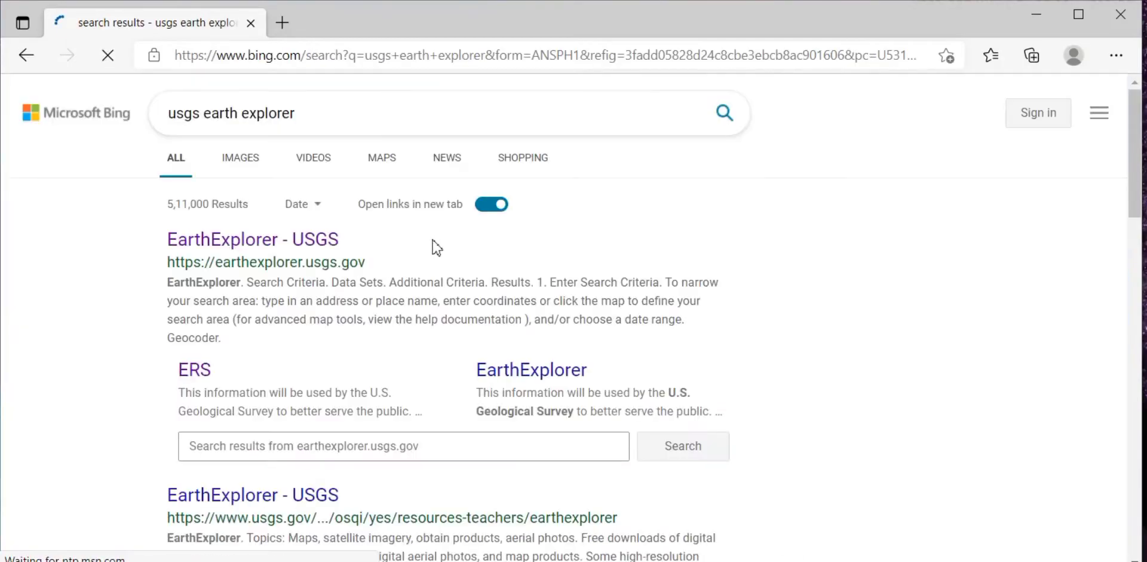
- Open the EarthExplorer - USGS result and look over its Search Criteria panel
click(311, 247)
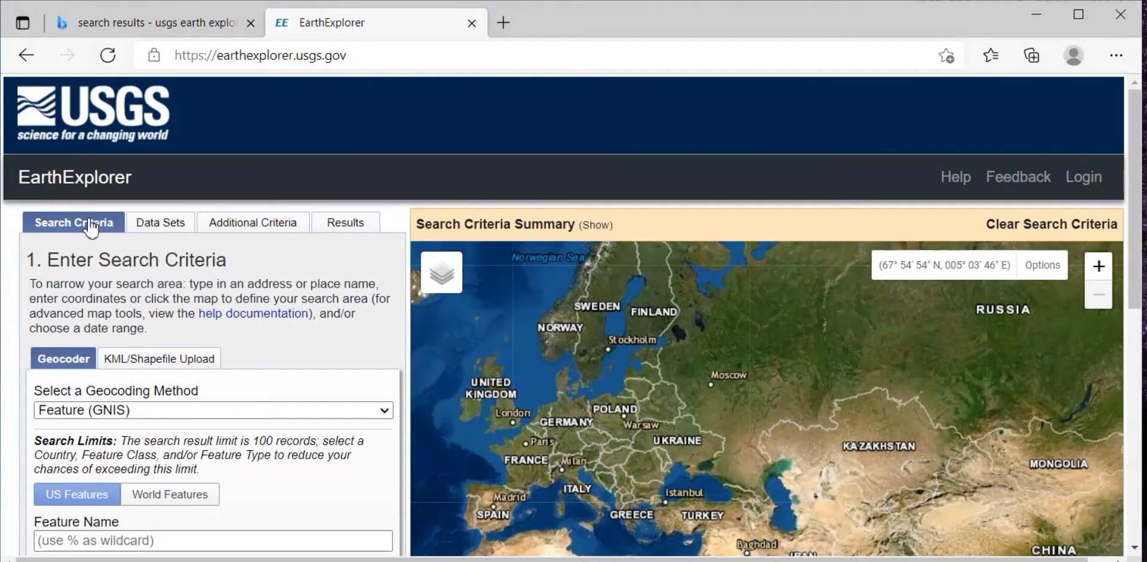
scroll(97, 282, down, 2)
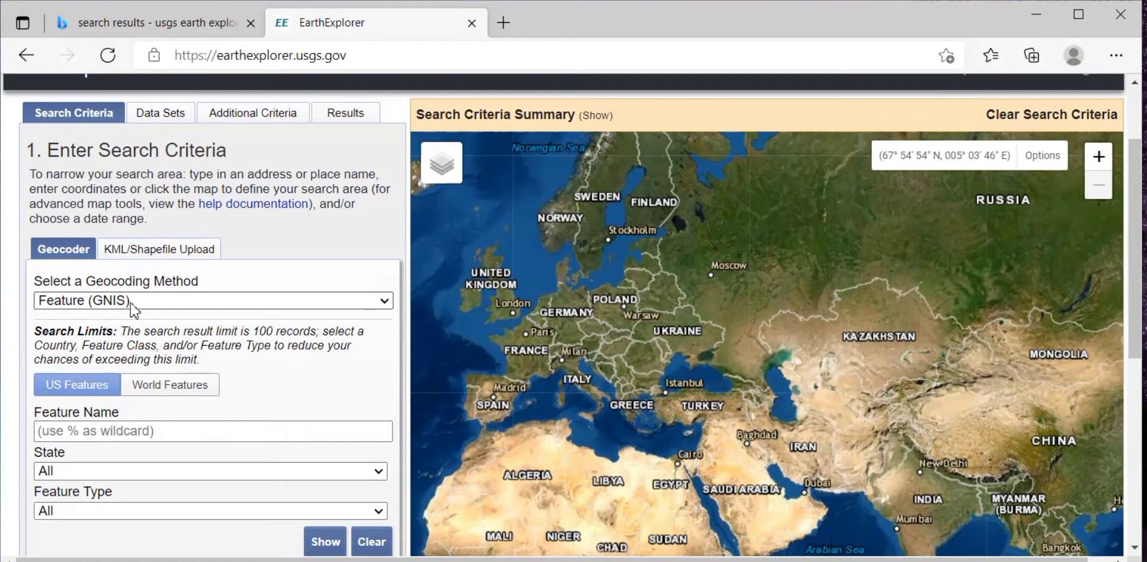
scroll(135, 308, down, 3)
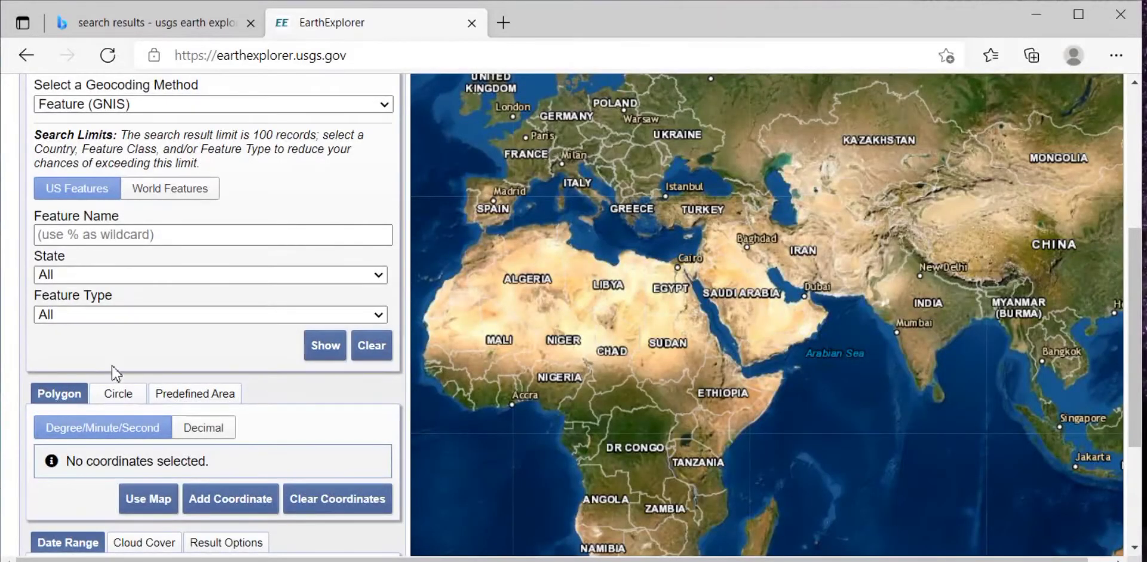
scroll(101, 348, up, 5)
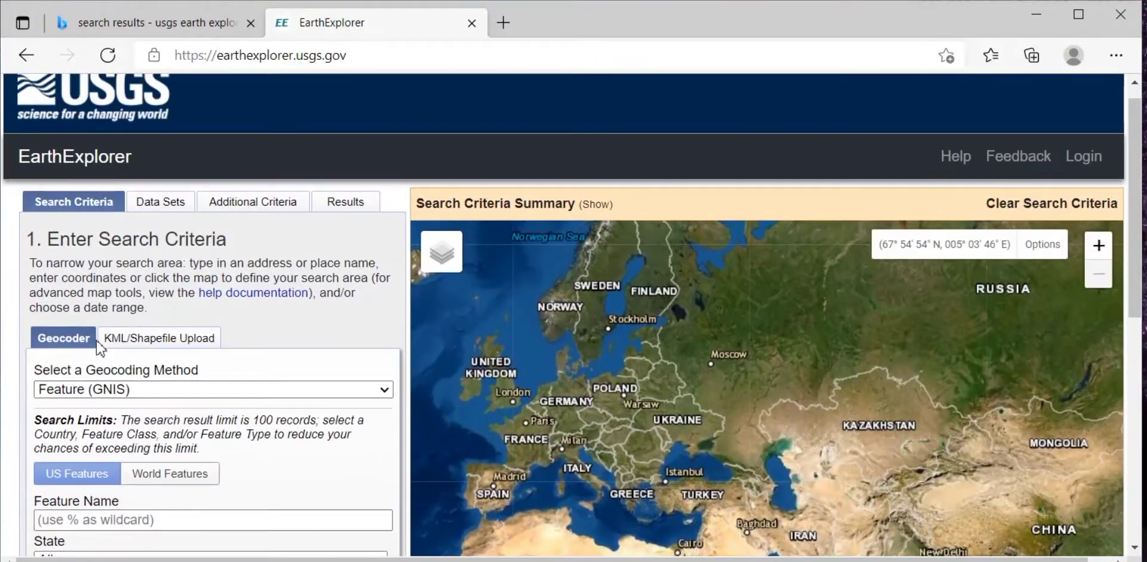
mouse_move(457, 268)
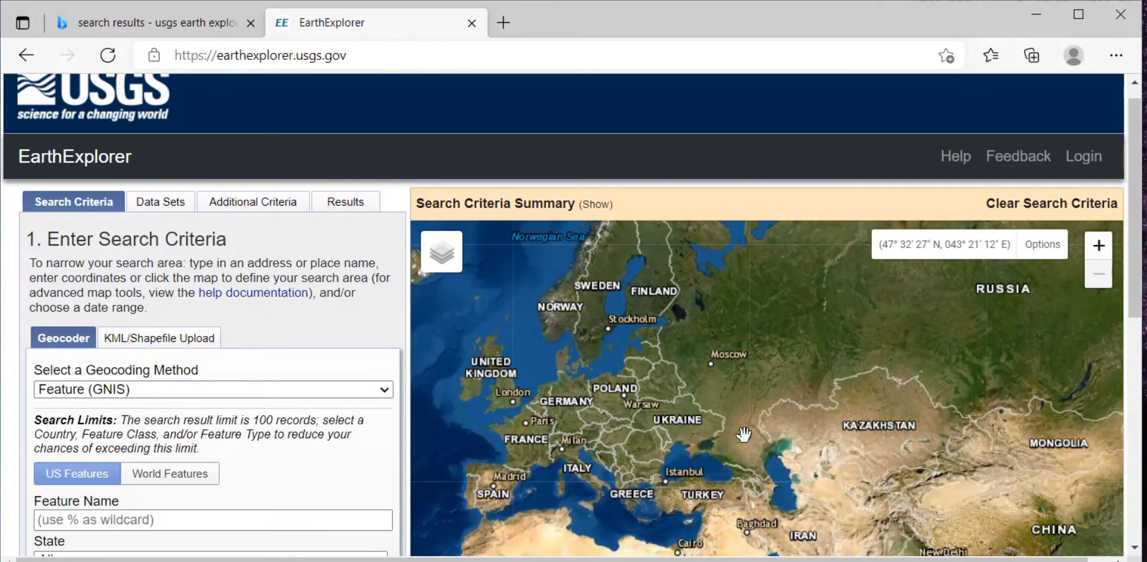
- Pan and zoom the map from Central Asia onto Surat, Navsari and the Tapi river
drag(744, 434, 520, 221)
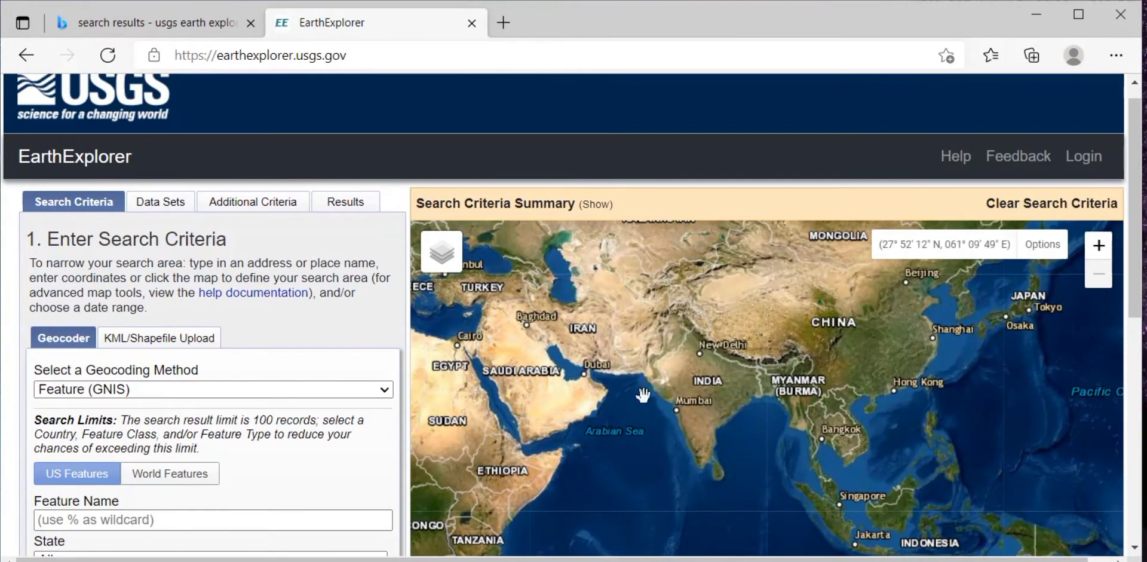
drag(752, 386, 750, 301)
scroll(744, 304, up, 2)
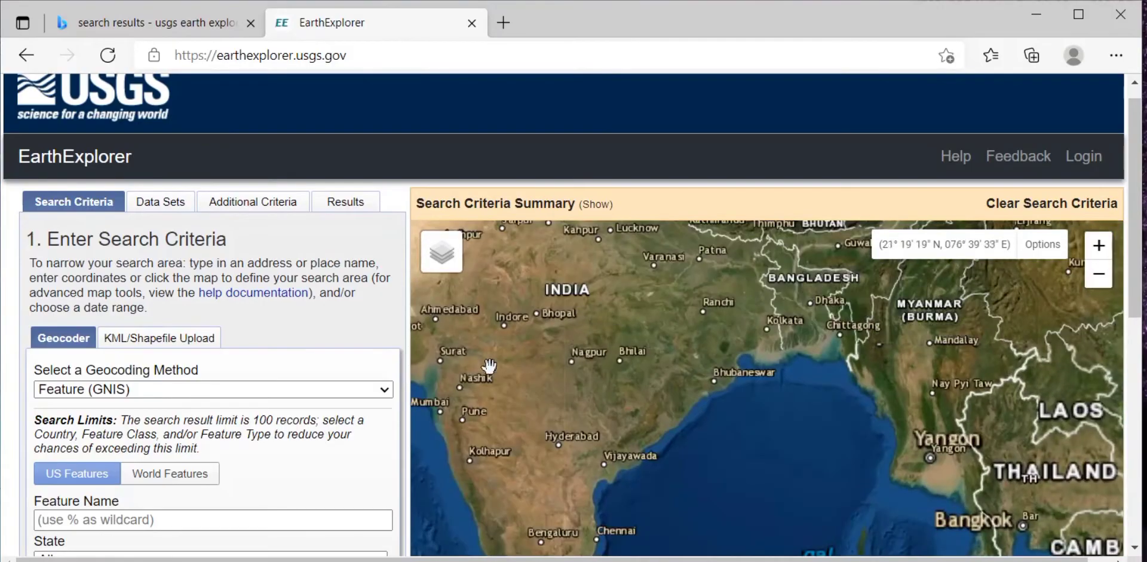
drag(485, 353, 629, 355)
scroll(629, 355, up, 2)
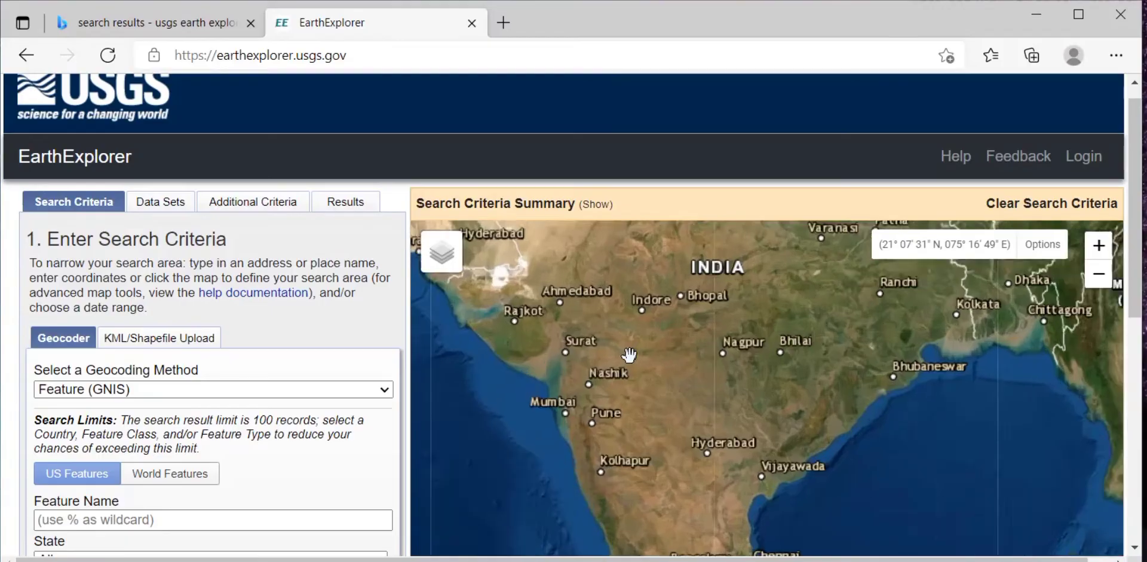
drag(501, 345, 656, 355)
scroll(634, 334, up, 2)
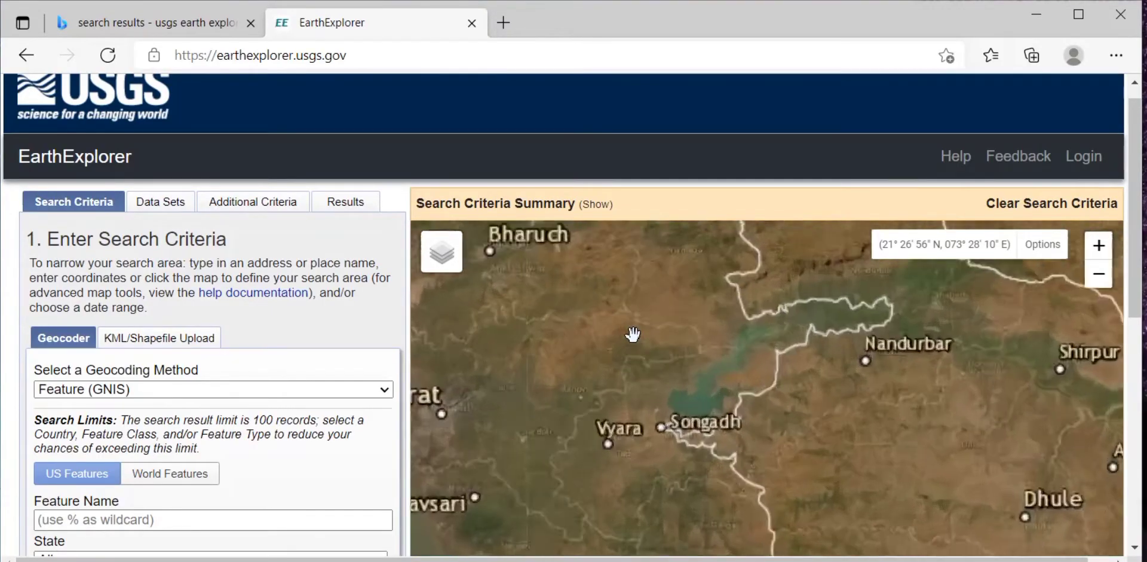
drag(769, 331, 750, 280)
drag(678, 320, 636, 345)
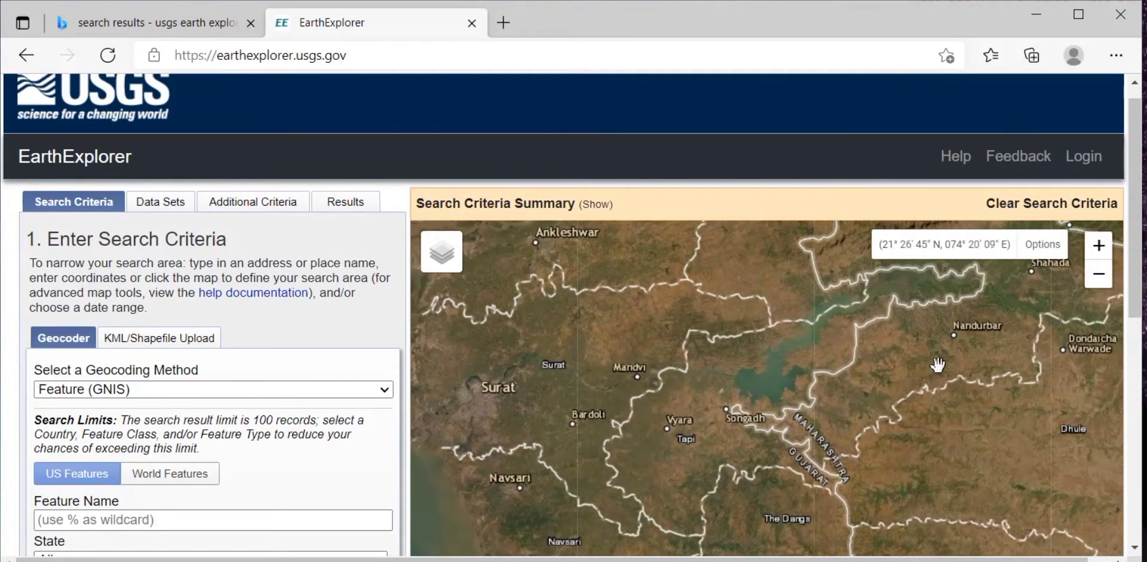
- Place polygon points from west of Navsari east past Songadh and north-east past Nandurbar
click(457, 453)
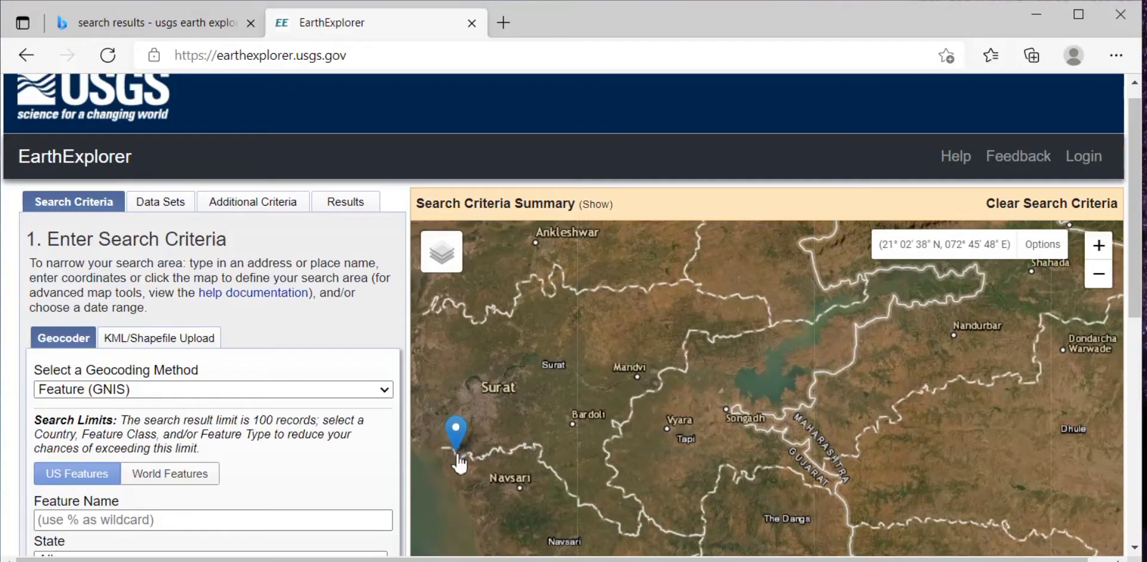
click(542, 451)
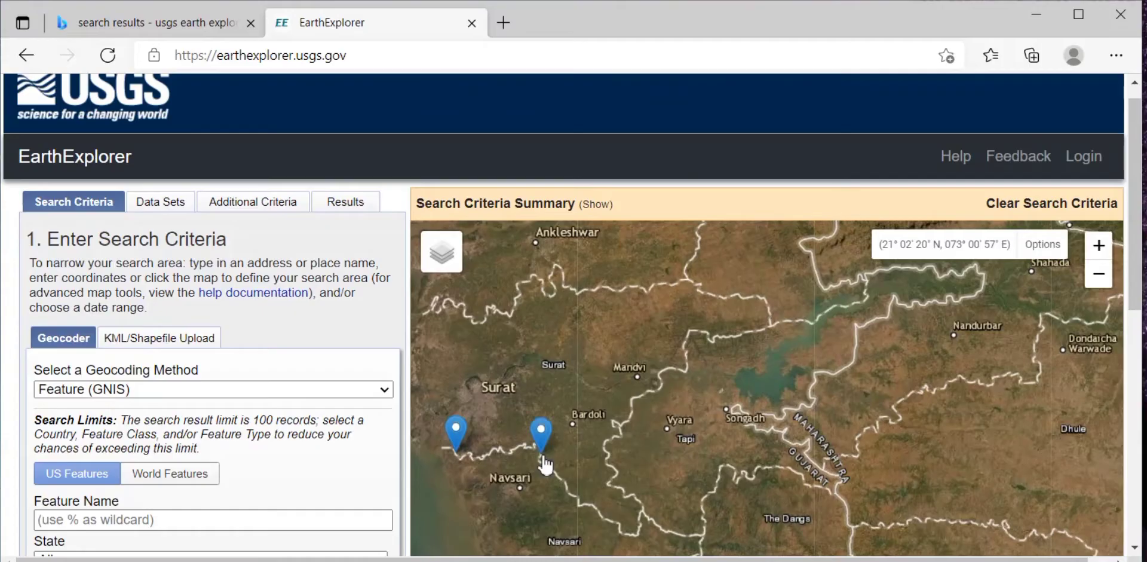
click(604, 514)
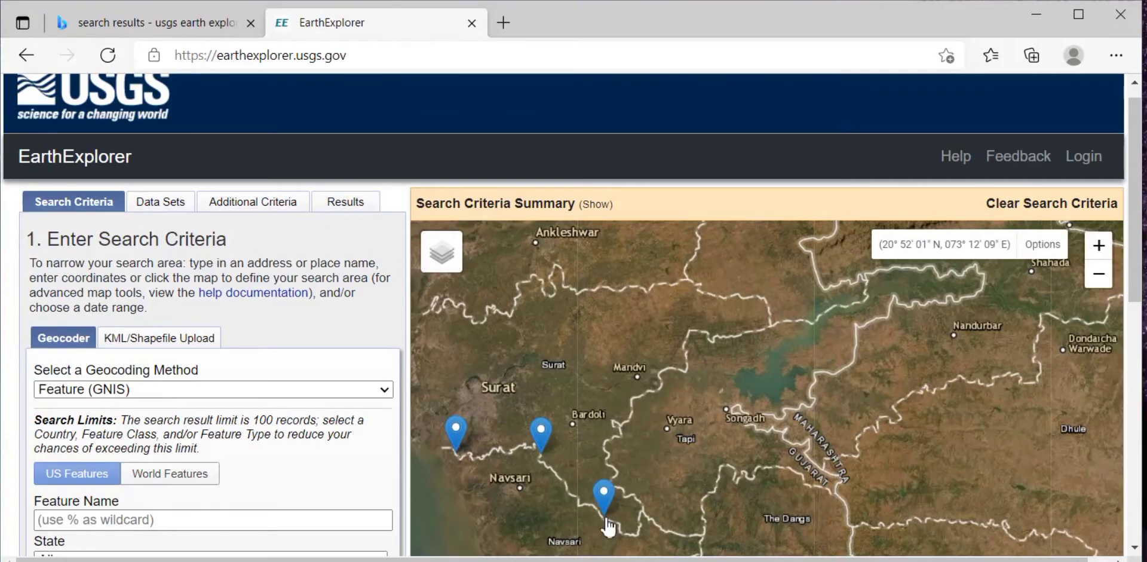
click(645, 513)
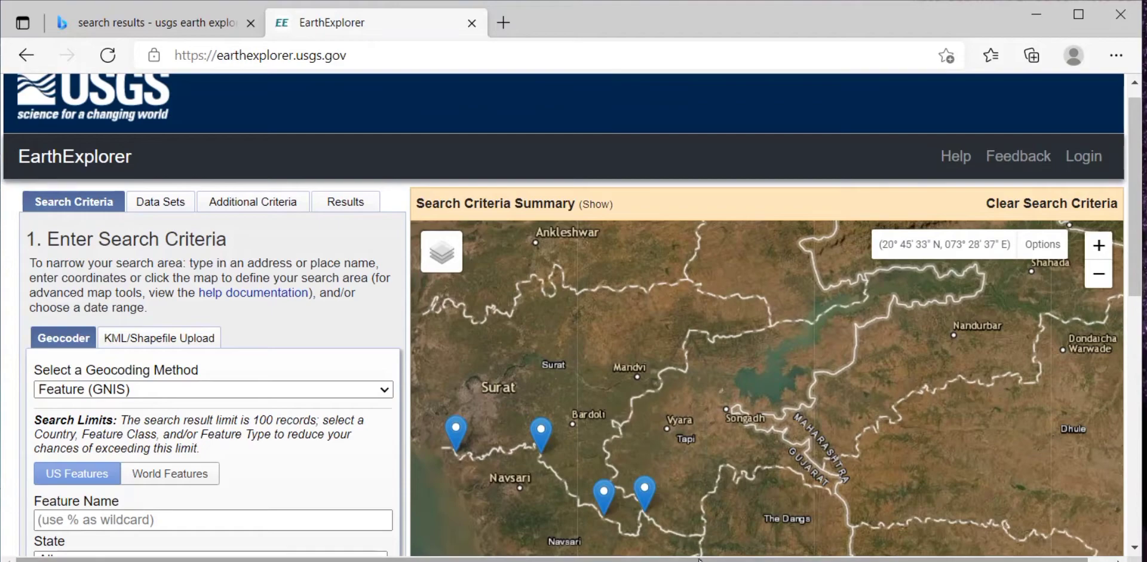
click(704, 527)
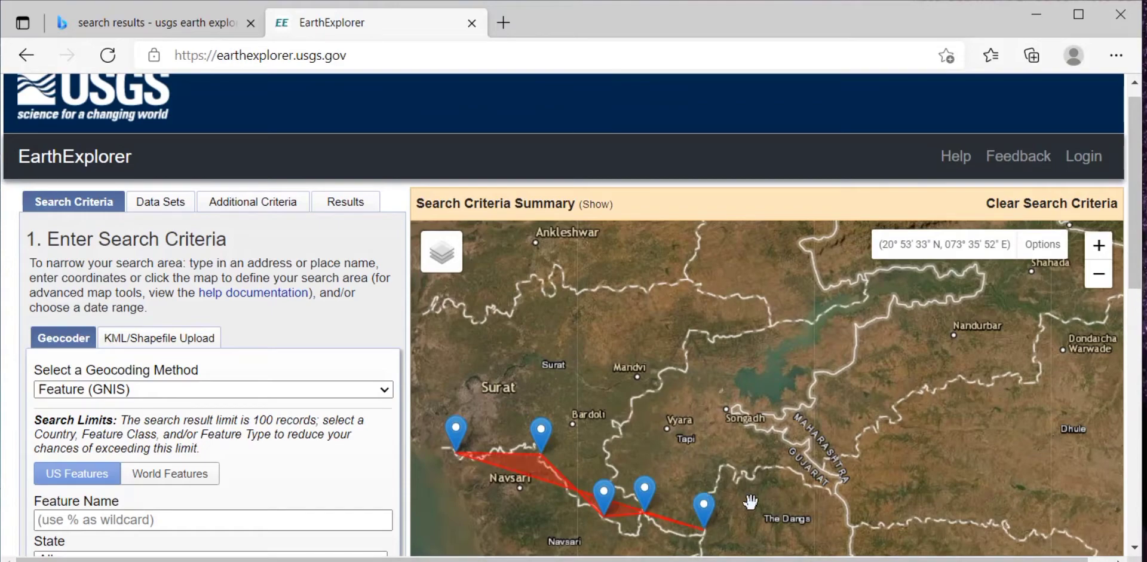
click(792, 472)
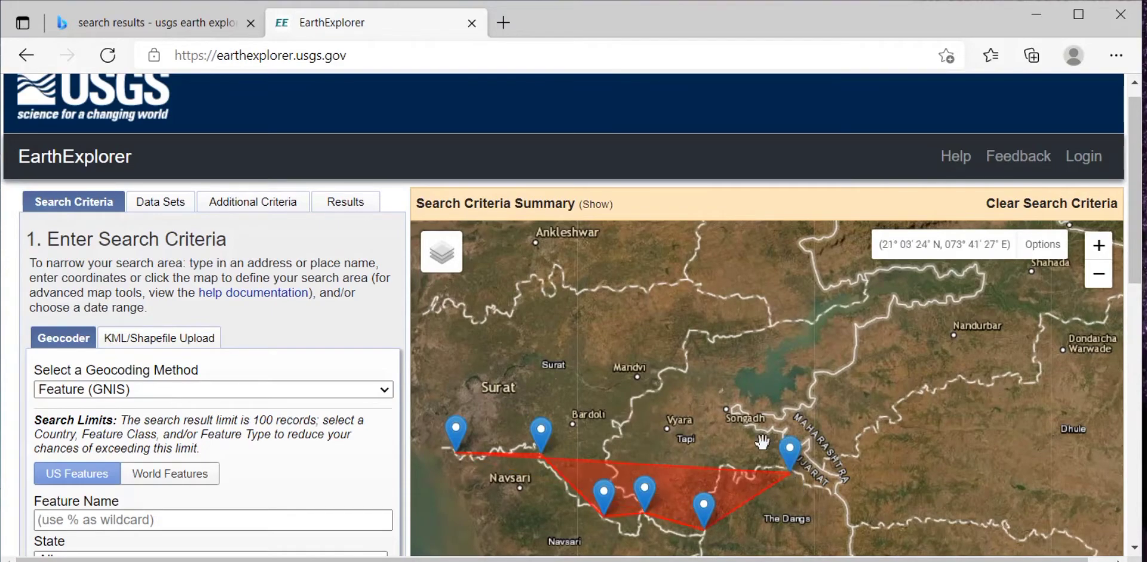
click(748, 423)
click(813, 404)
click(851, 359)
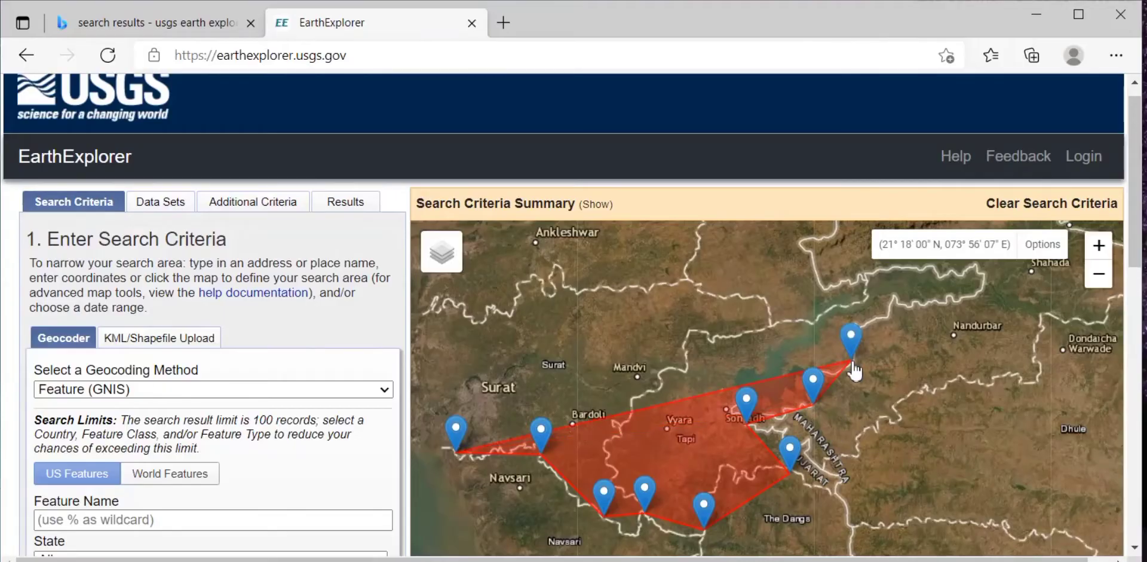
click(923, 303)
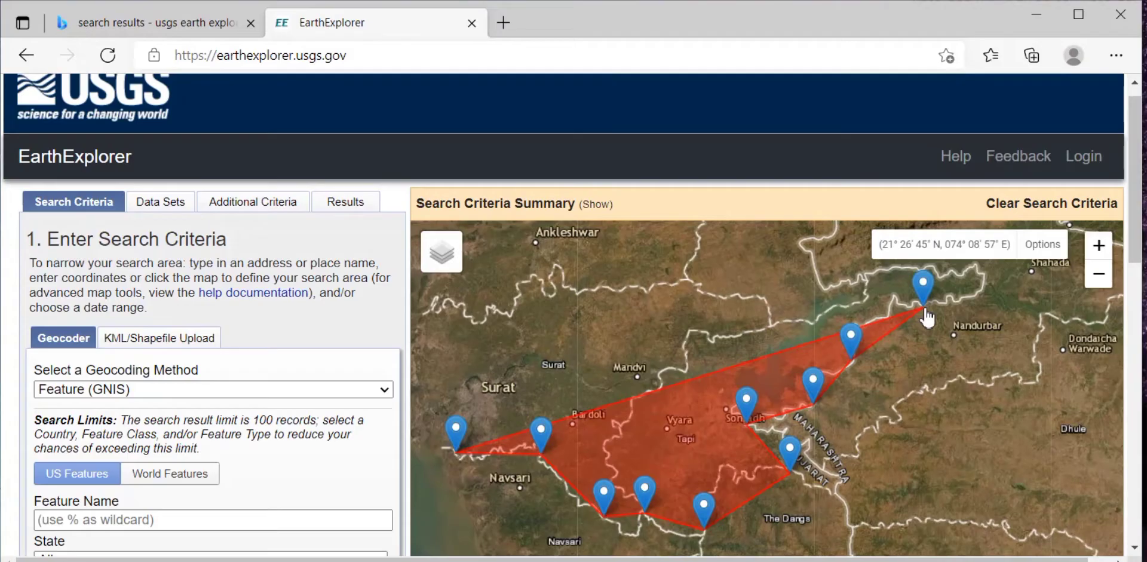
click(980, 275)
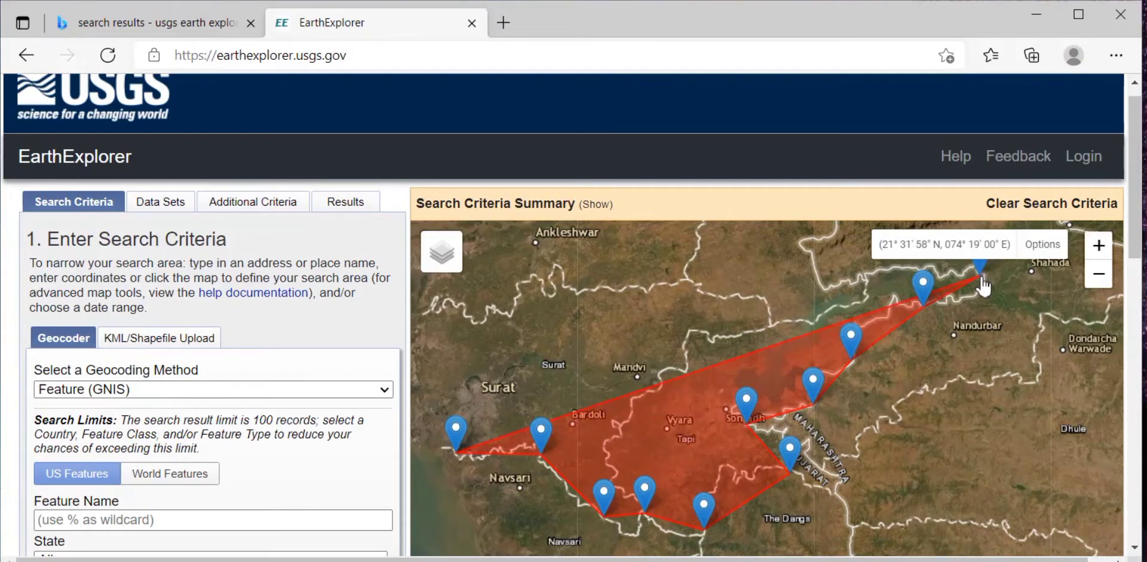
click(904, 268)
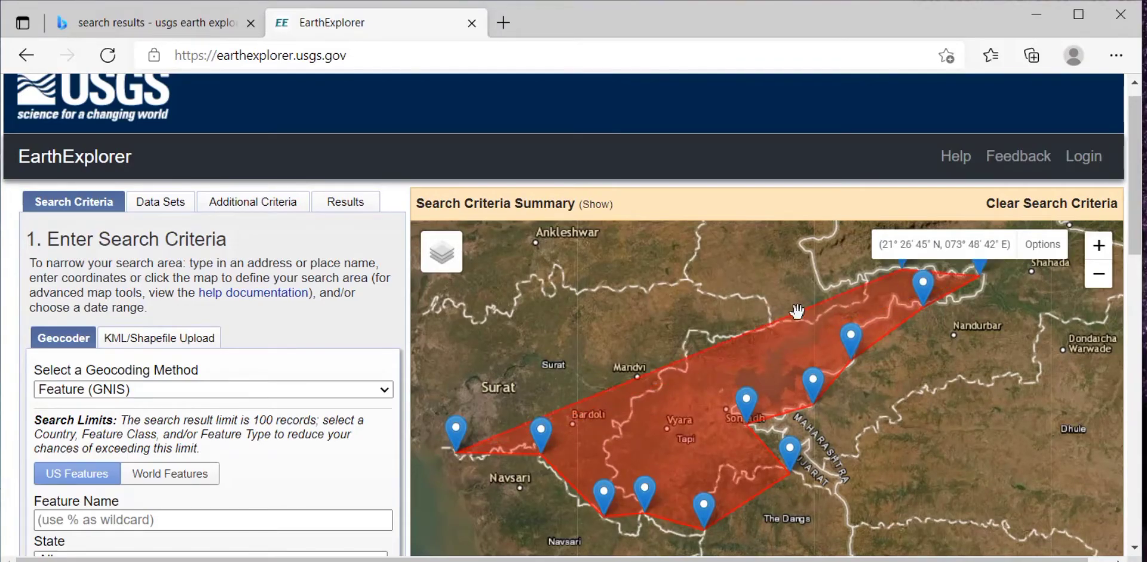
- Add points along the polygon's northern edge westward past Surat to a northwest corner
click(701, 326)
click(677, 287)
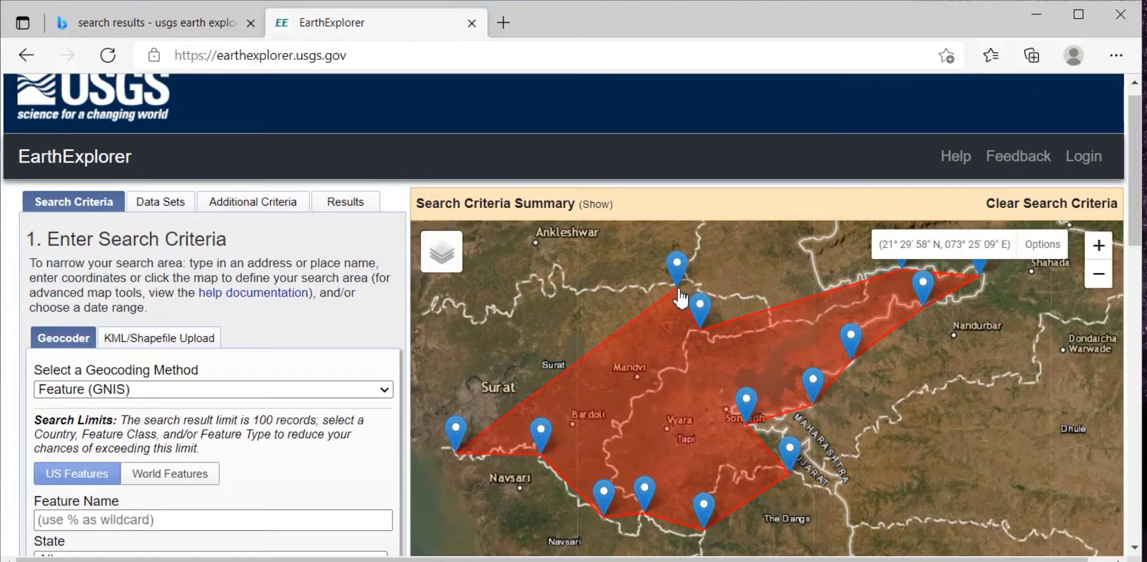
click(582, 287)
click(541, 288)
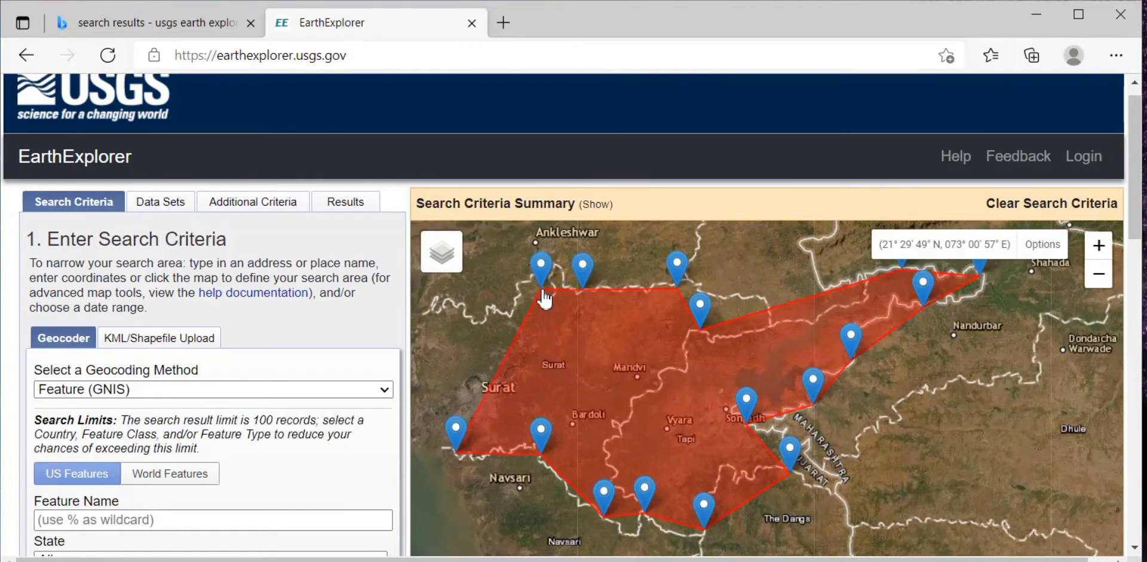
click(465, 315)
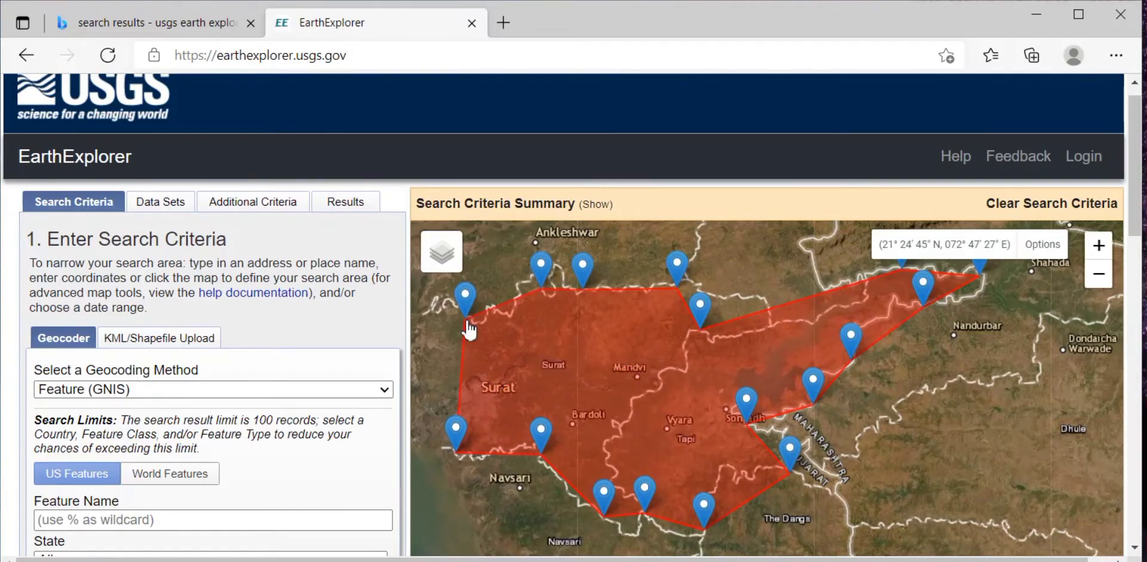
click(433, 318)
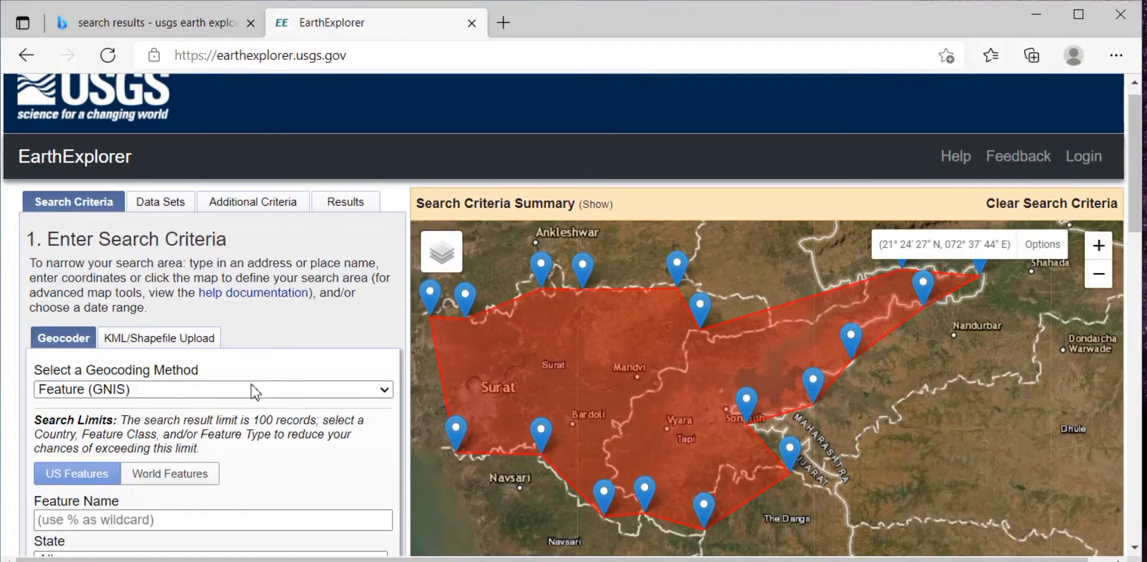
scroll(234, 403, down, 5)
scroll(235, 403, down, 5)
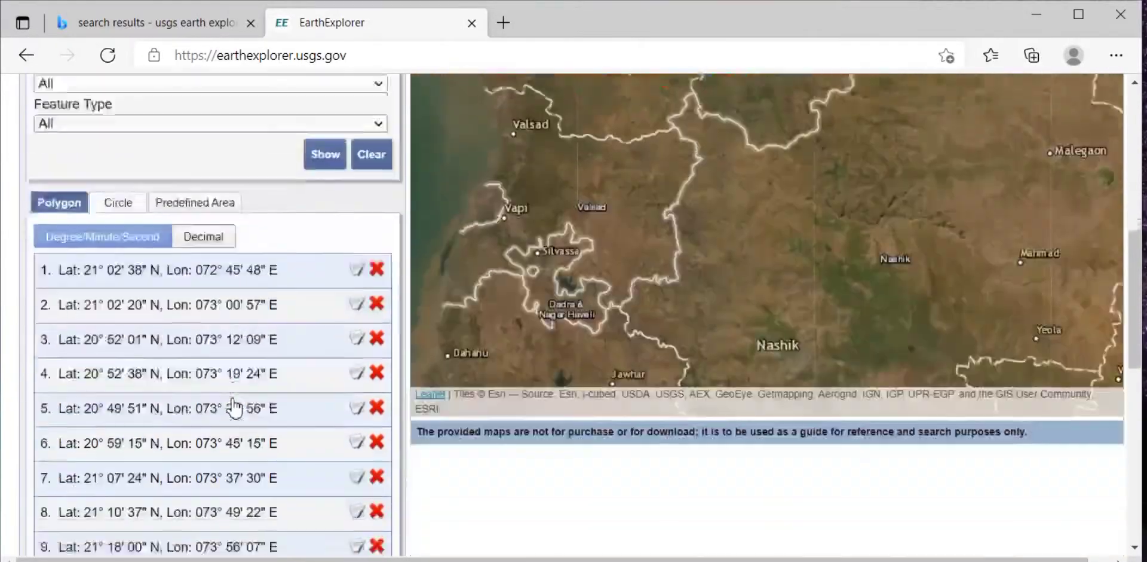
scroll(234, 403, down, 7)
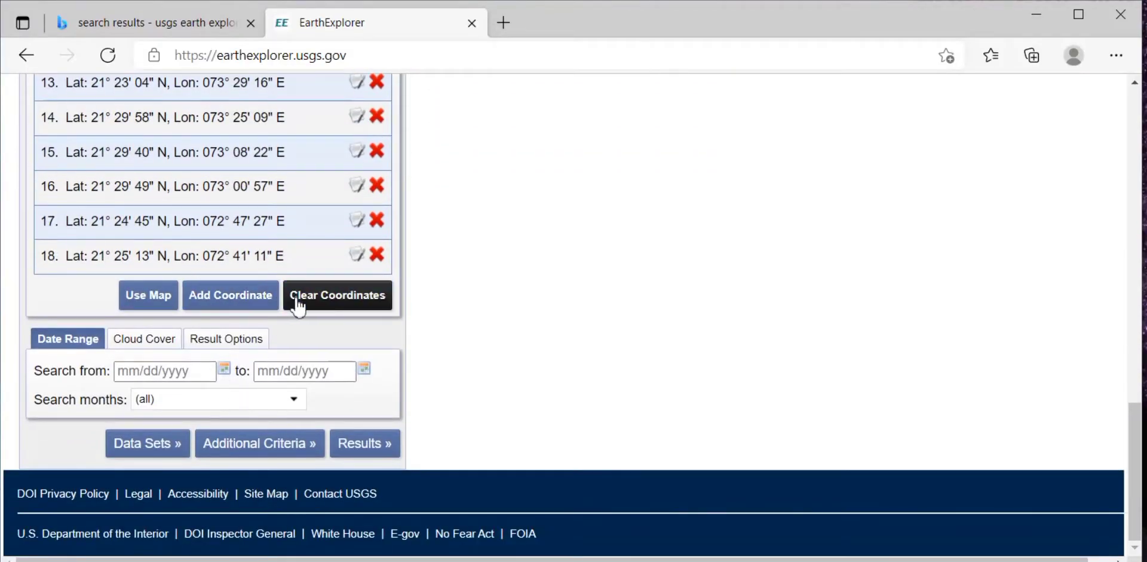
scroll(200, 349, up, 3)
scroll(200, 349, up, 10)
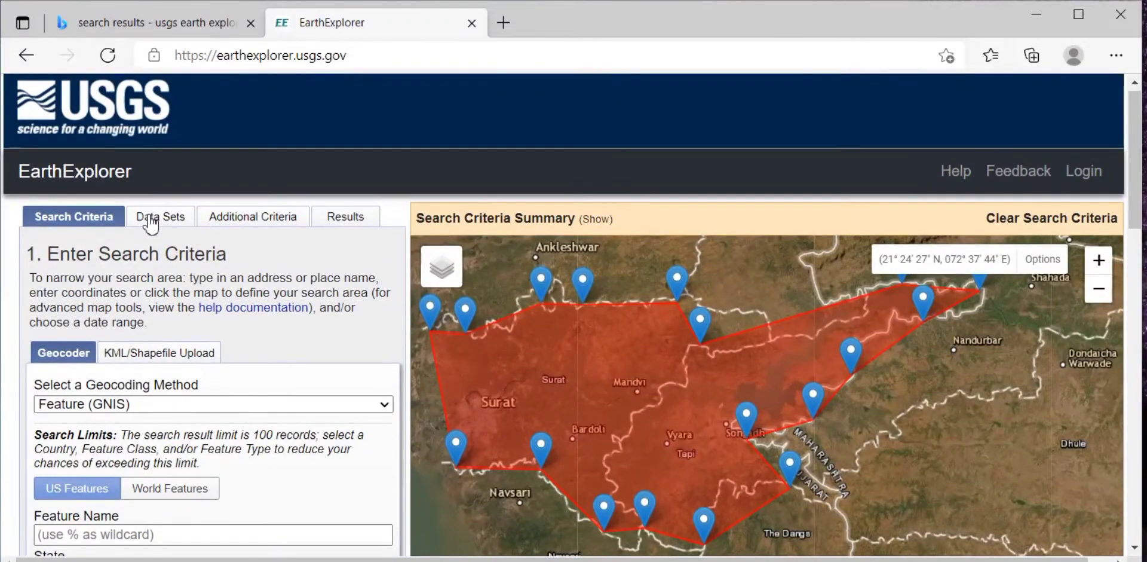
- Tick SRTM 1 Arc-Second Global under Digital Elevation > SRTM on the Data Sets tab
click(150, 216)
scroll(111, 400, down, 6)
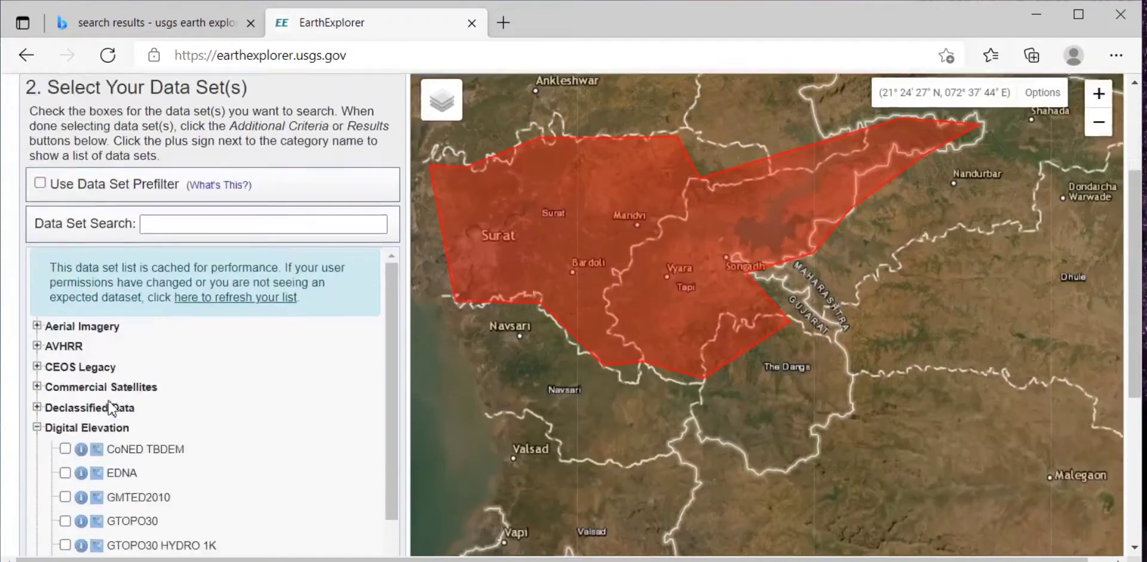
scroll(111, 408, up, 3)
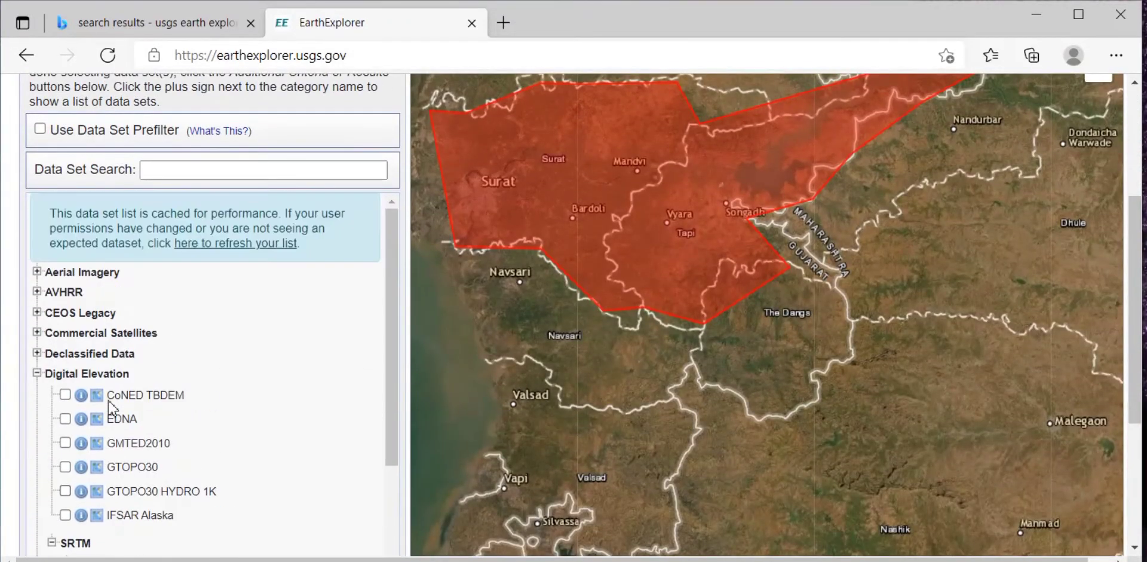
click(36, 373)
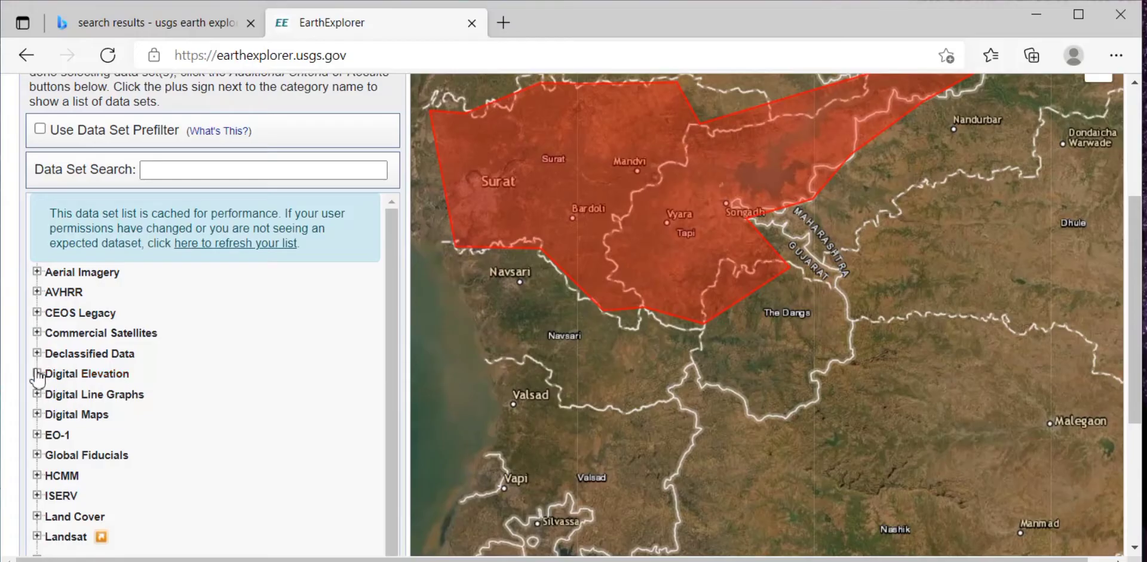
click(37, 374)
scroll(122, 391, down, 2)
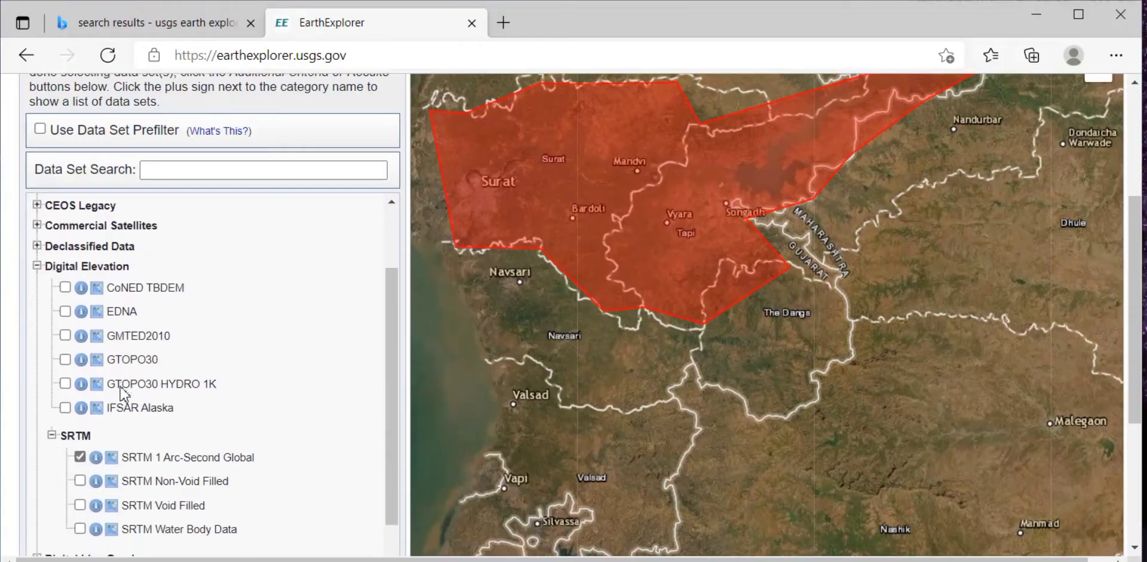
scroll(120, 388, down, 2)
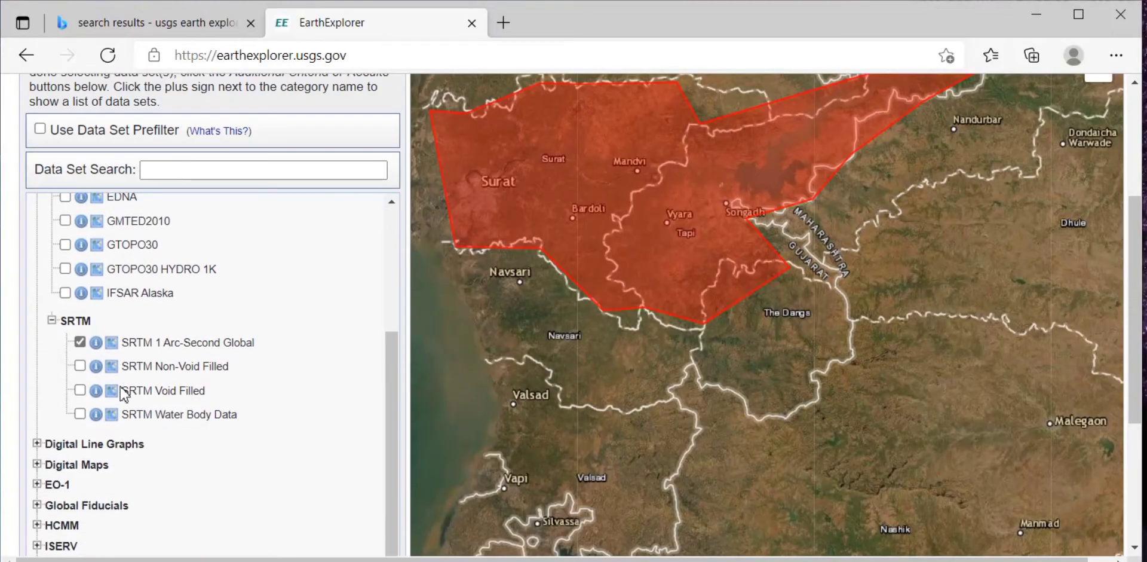
click(52, 322)
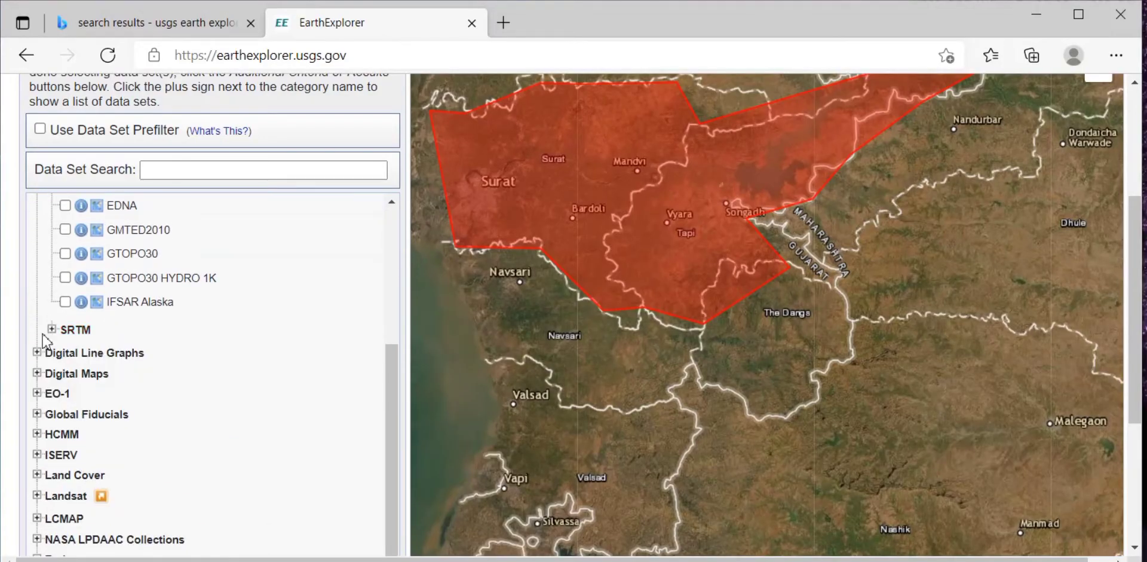
click(52, 329)
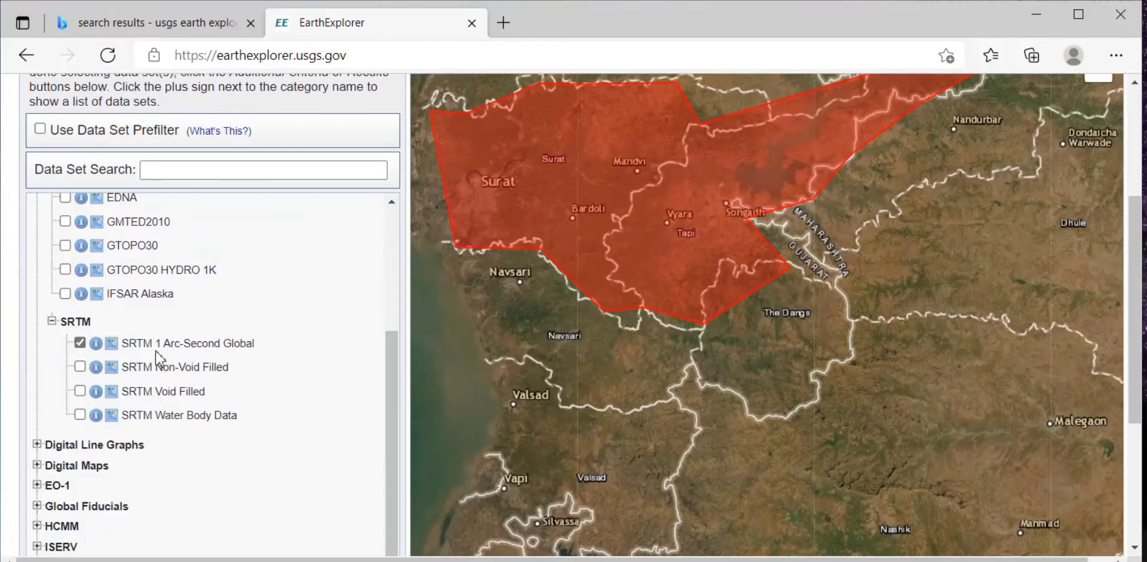
click(80, 344)
scroll(222, 319, up, 10)
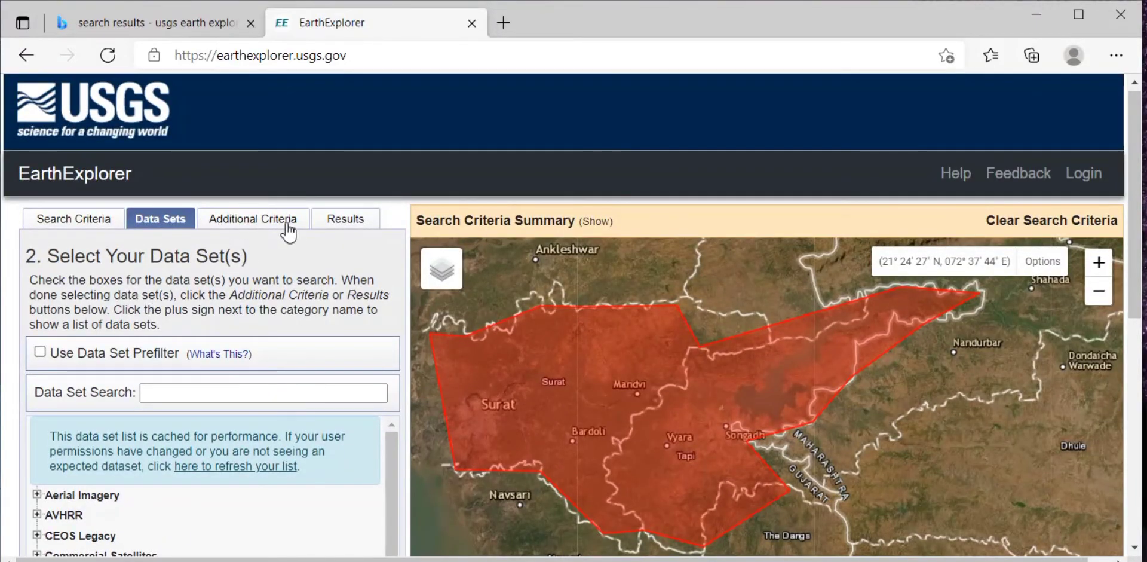
- Run the search, cancel it, then re-run it to list the results
click(346, 220)
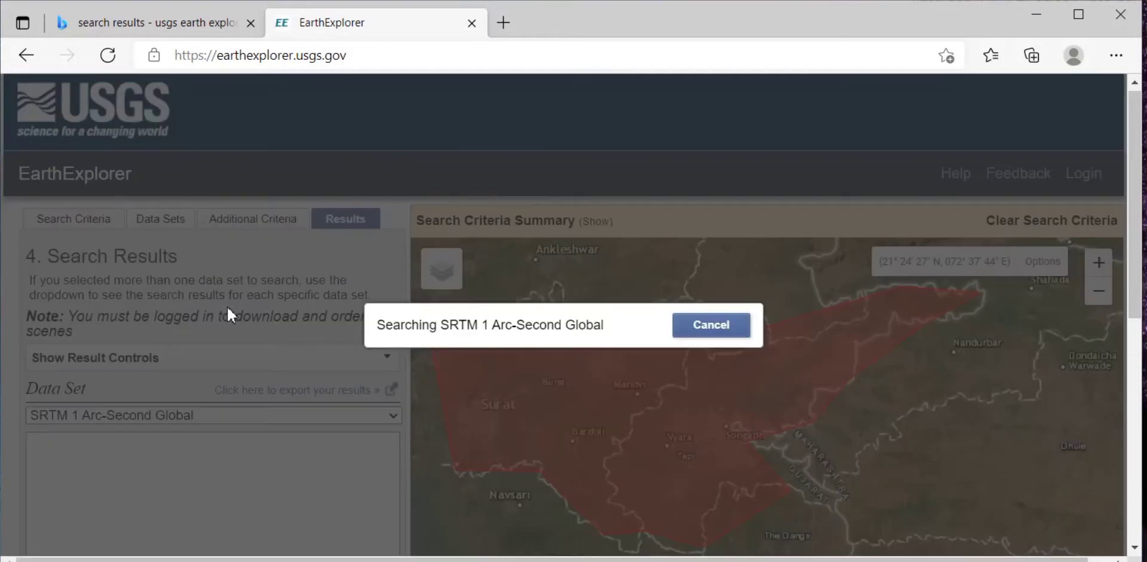
click(723, 328)
scroll(315, 320, down, 2)
scroll(316, 320, up, 2)
scroll(316, 322, down, 1)
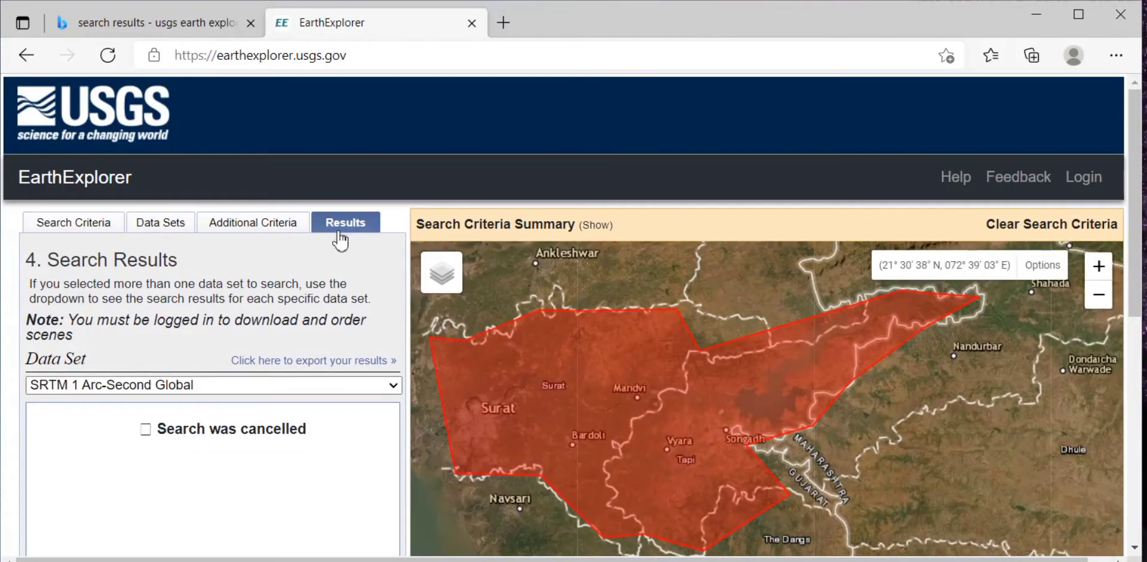
click(343, 230)
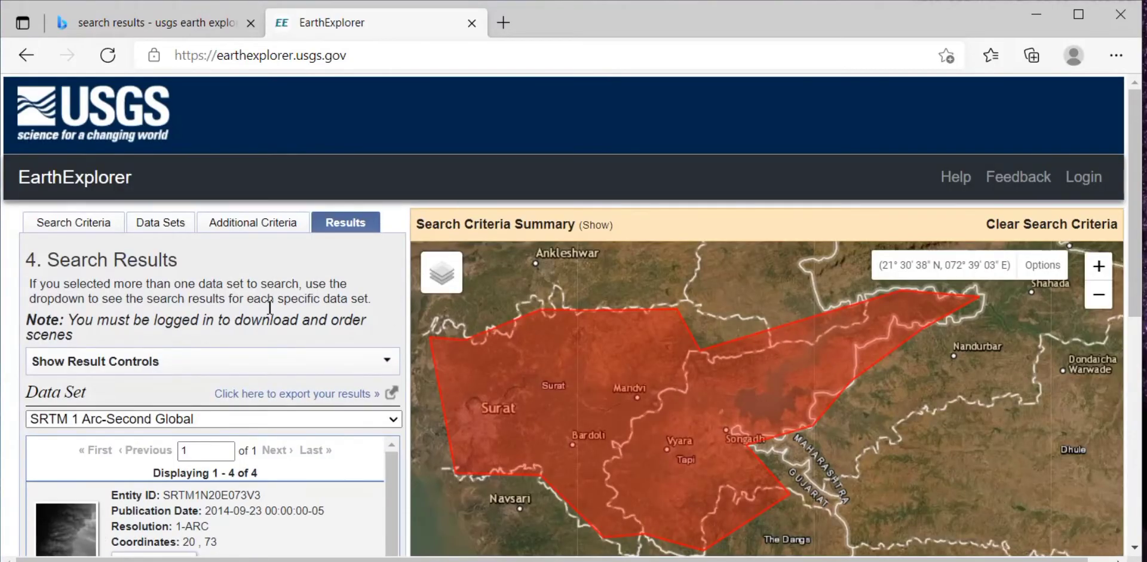
- Scroll through the four SRTM results and pan the map to show the red polygon
scroll(270, 307, down, 1)
scroll(270, 311, down, 2)
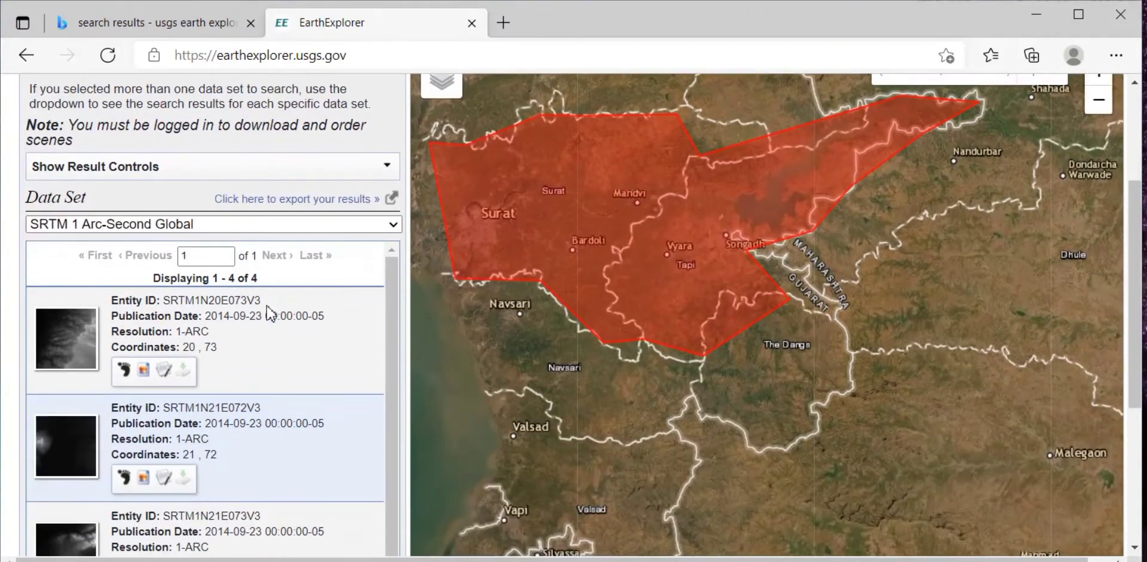
scroll(257, 352, down, 1)
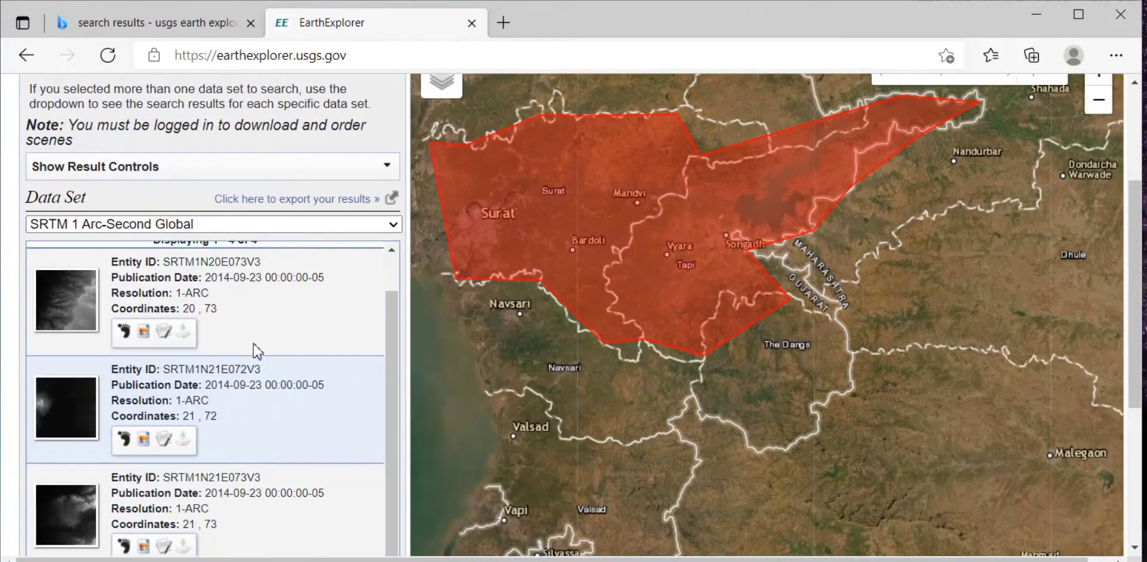
scroll(272, 307, down, 2)
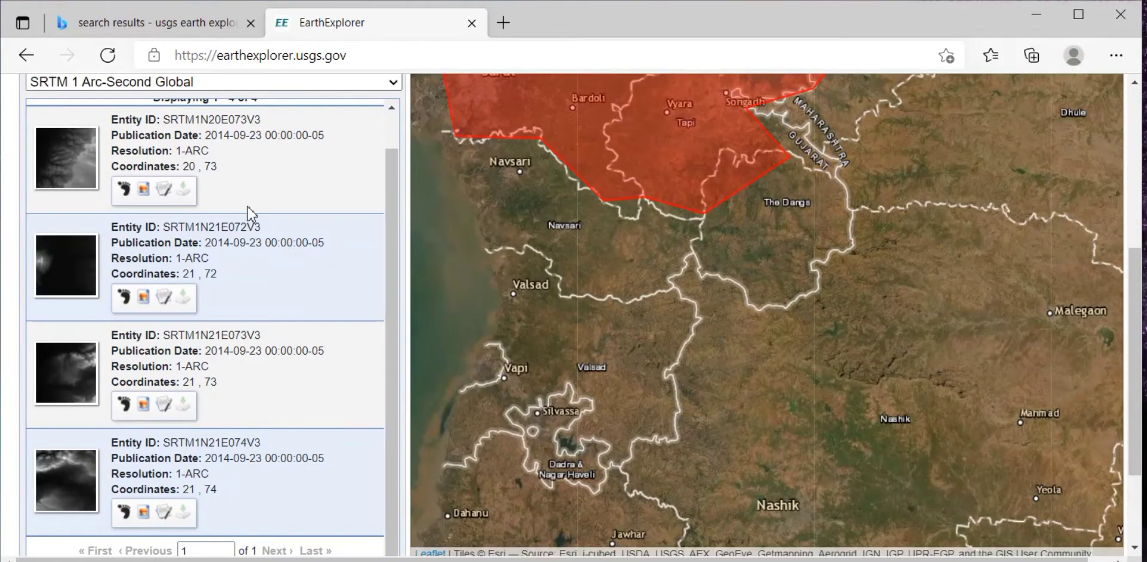
scroll(249, 213, up, 1)
scroll(531, 211, up, 2)
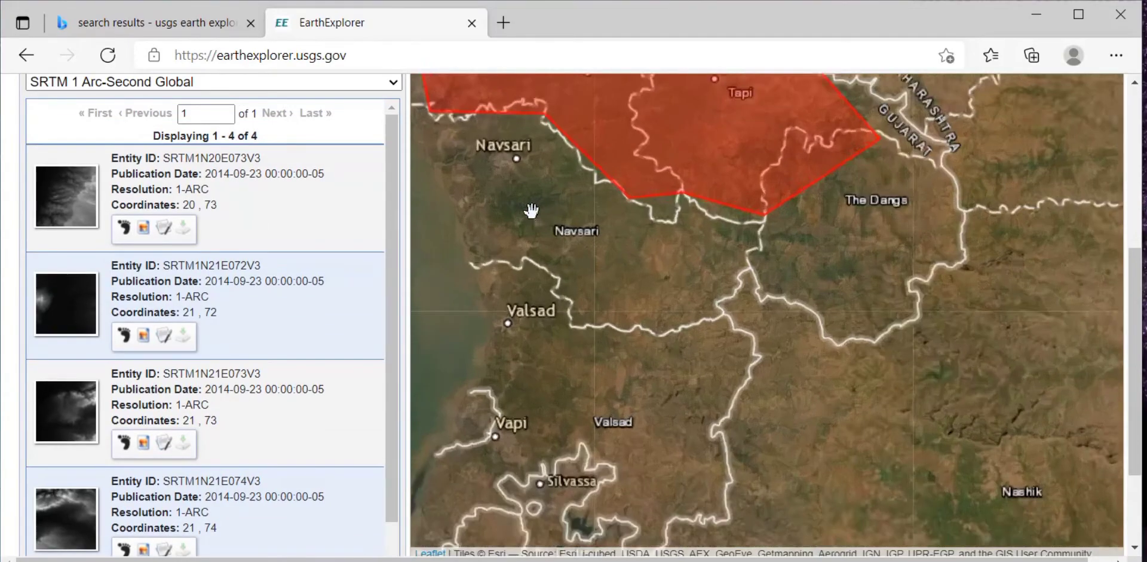
scroll(531, 211, down, 2)
drag(599, 153, 622, 376)
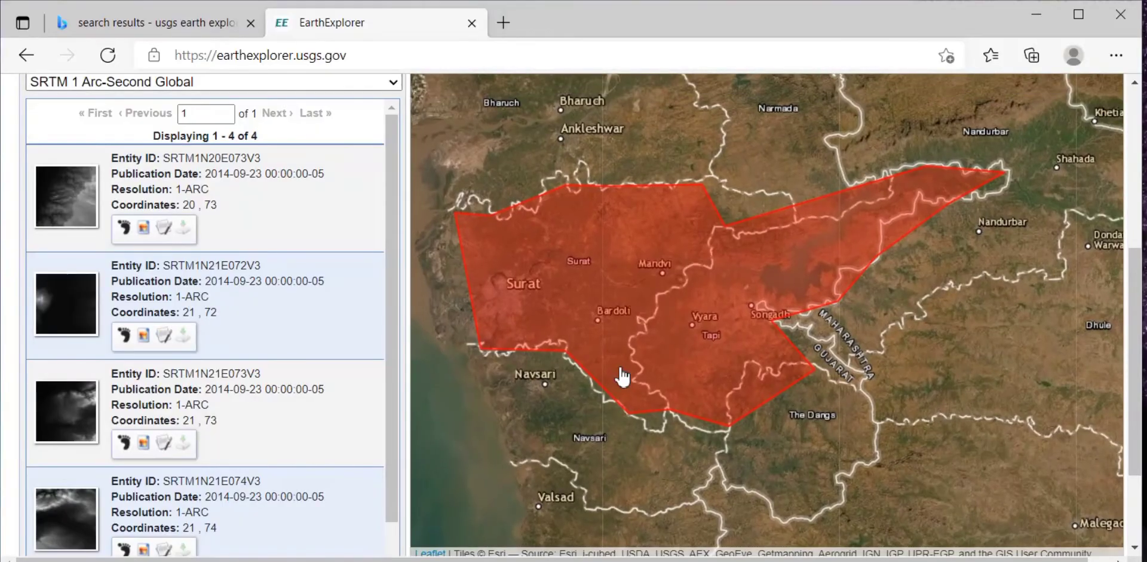
- Show footprints for all four tiles, SRTM1N20E073V3 through SRTM1N21E074V3
click(125, 230)
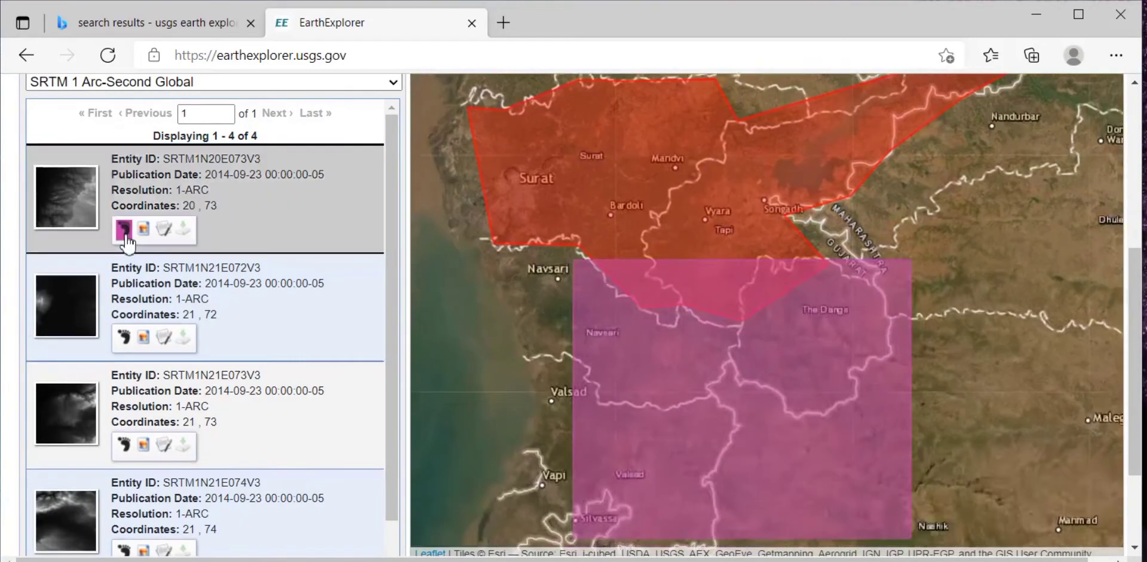
scroll(570, 248, down, 2)
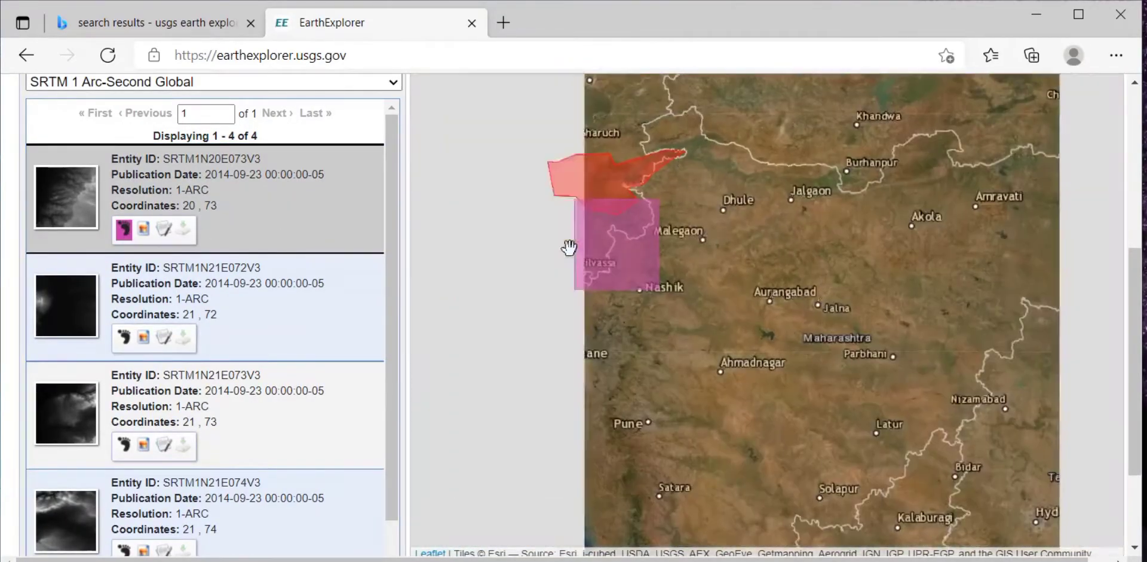
click(124, 338)
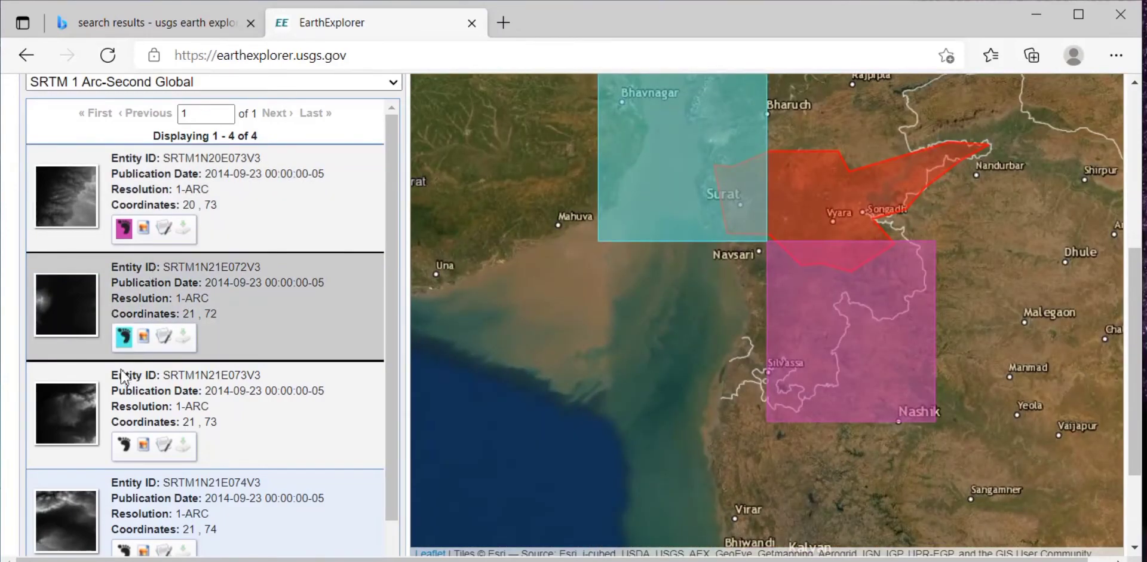
click(124, 445)
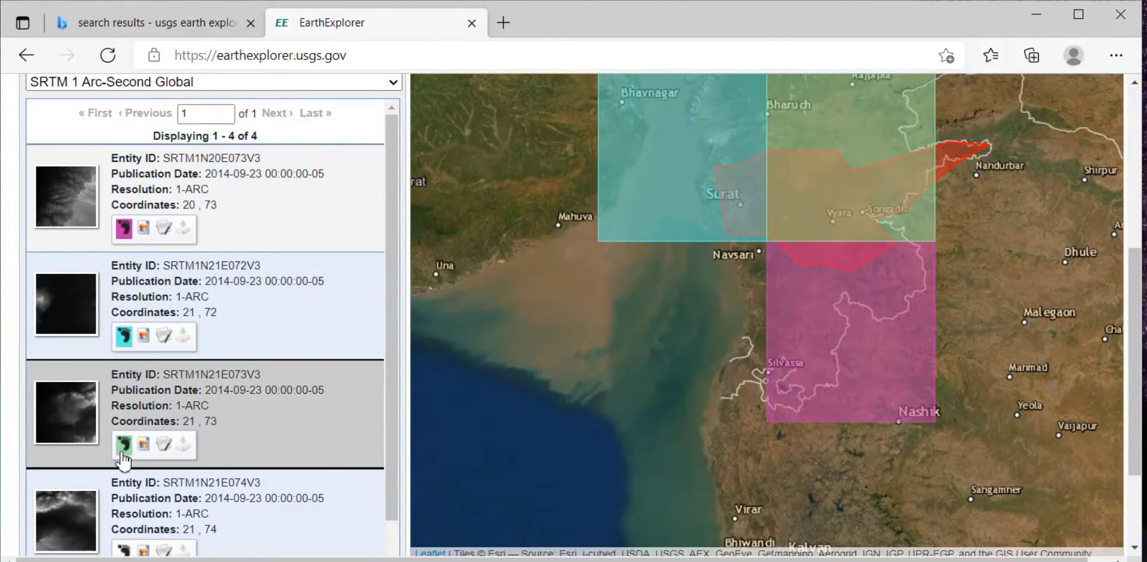
click(125, 550)
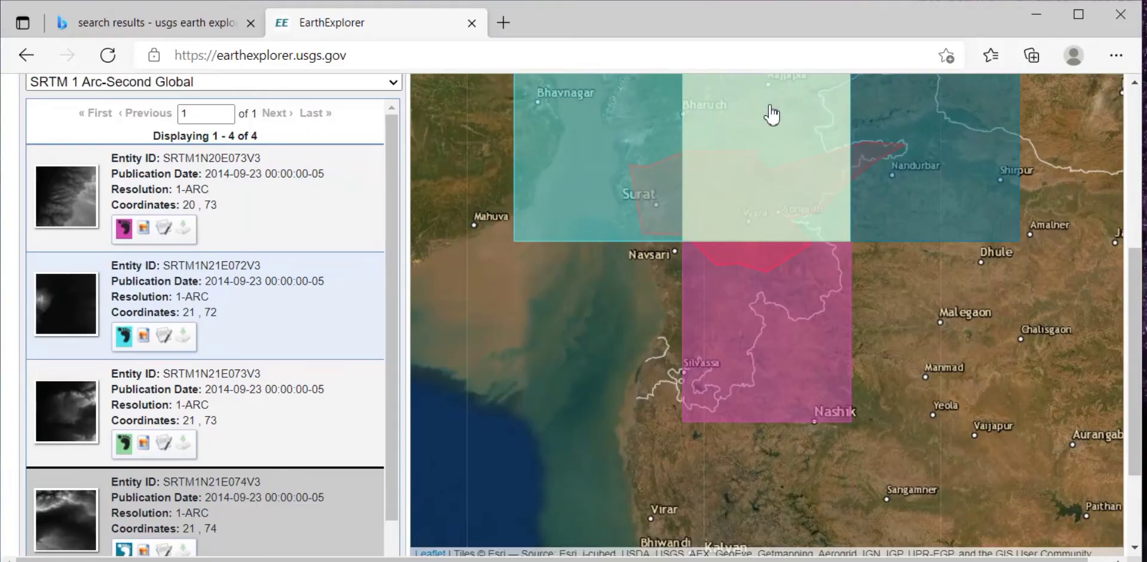
- Hide the SRTM1N21E072V3, SRTM1N20E073V3 and SRTM1N21E074V3 footprints
click(123, 341)
click(123, 230)
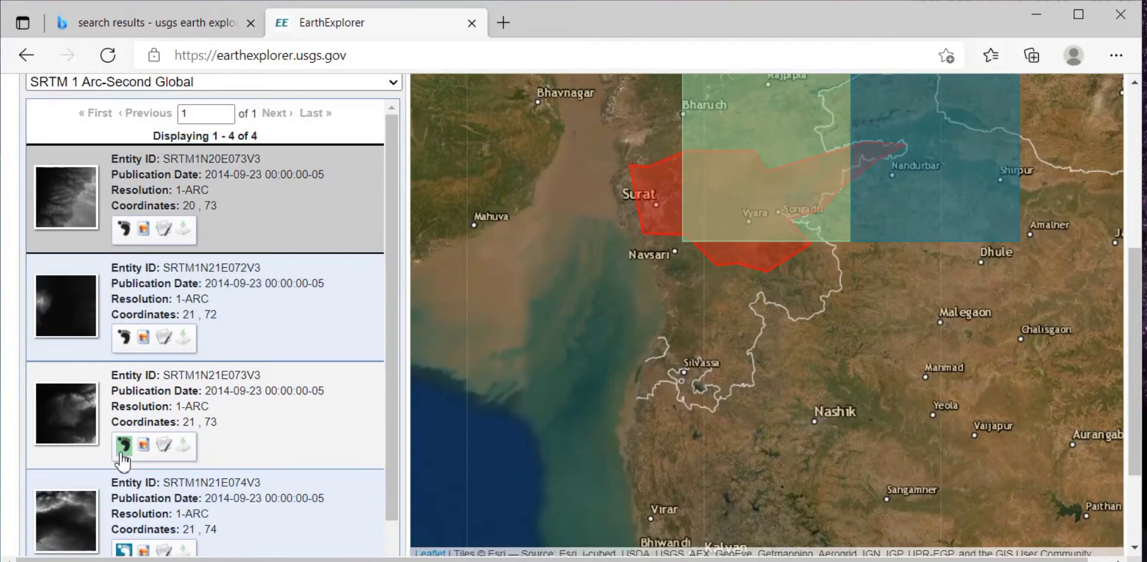
scroll(122, 463, down, 1)
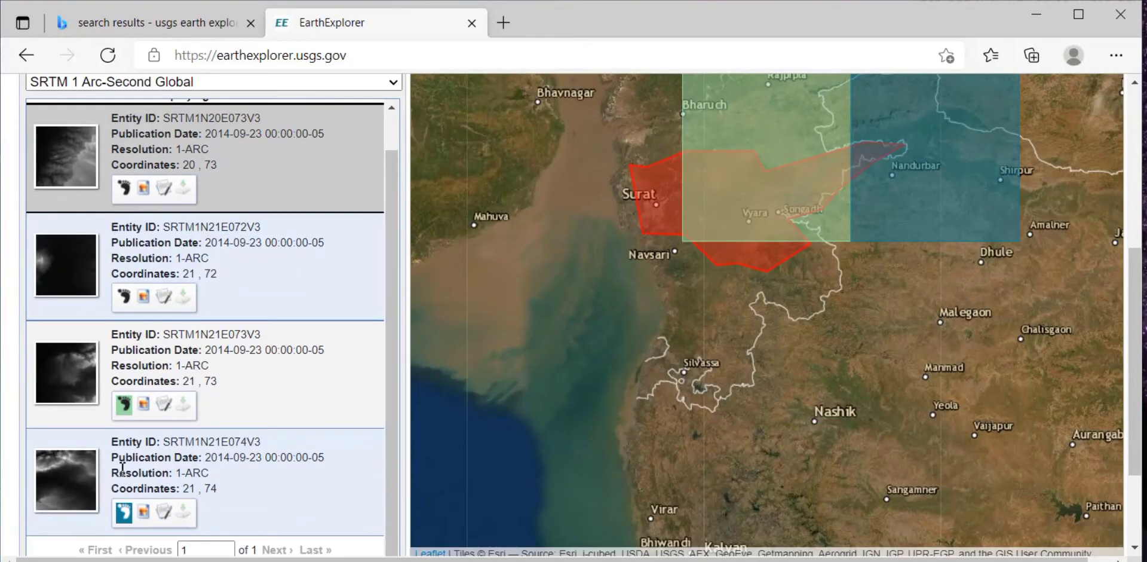
click(121, 515)
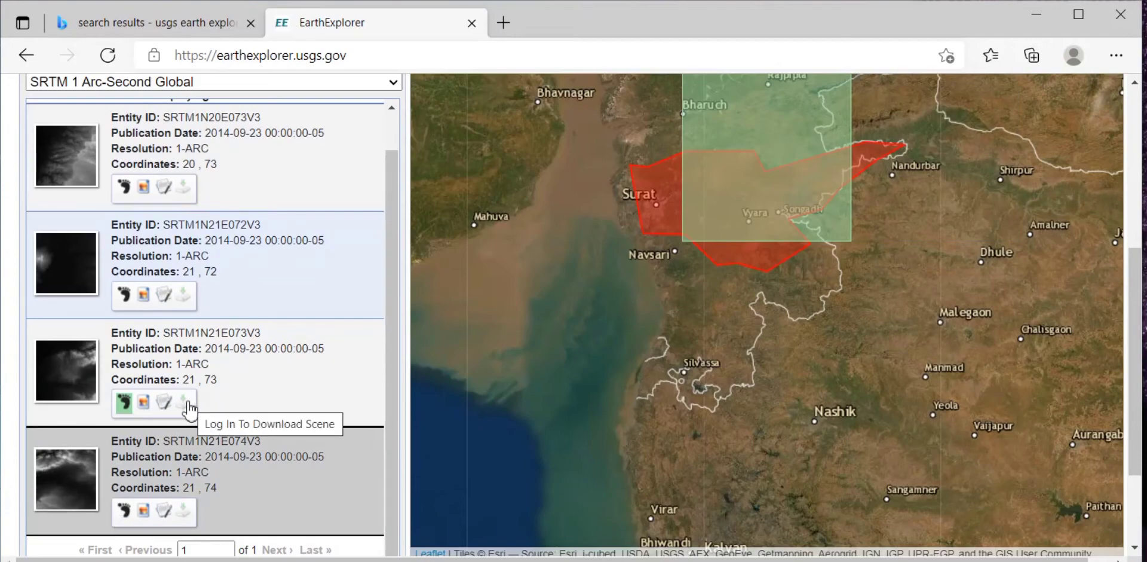
- Scroll the EarthExplorer page back up to the header
scroll(348, 284, up, 1)
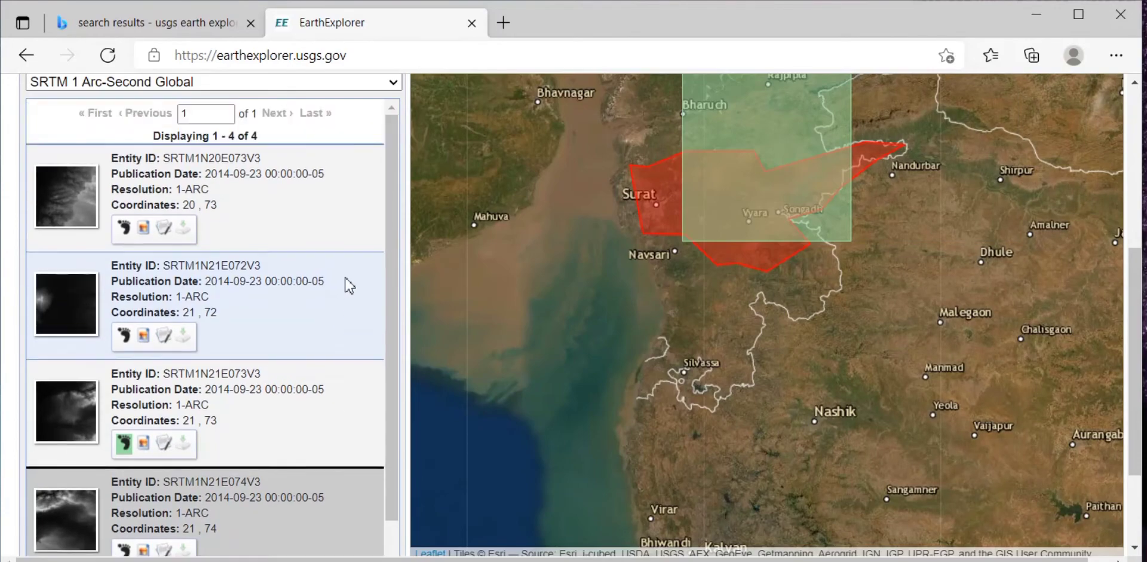
scroll(477, 216, up, 2)
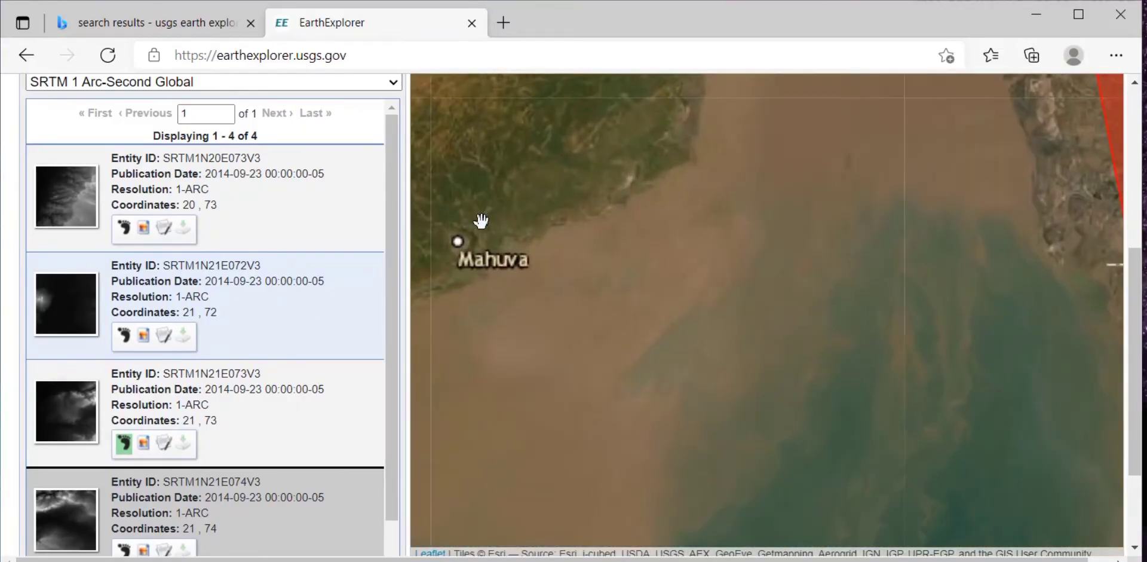
scroll(481, 220, down, 2)
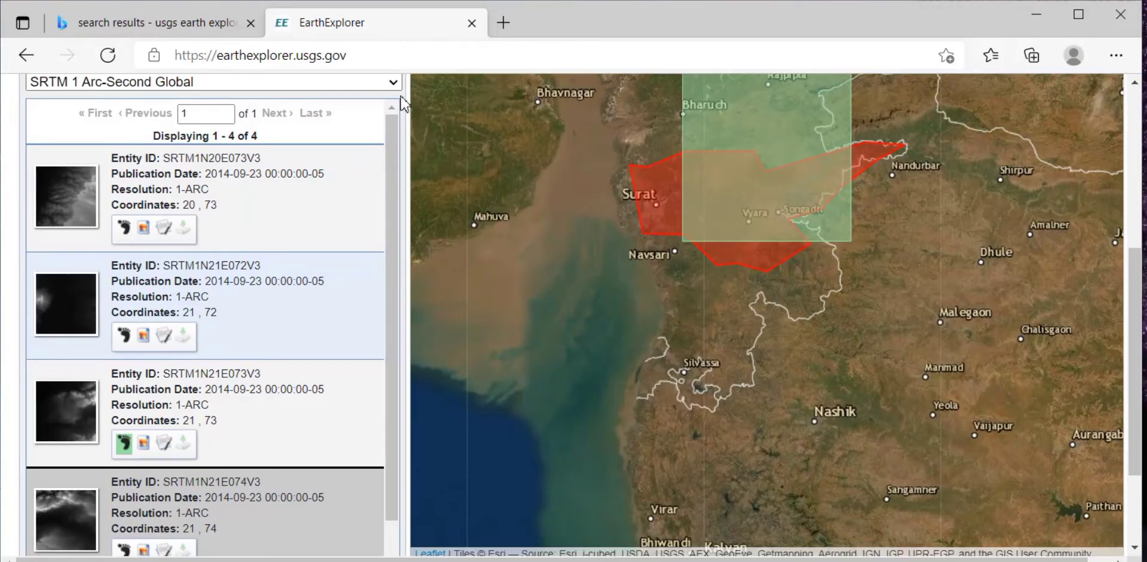
scroll(401, 103, up, 5)
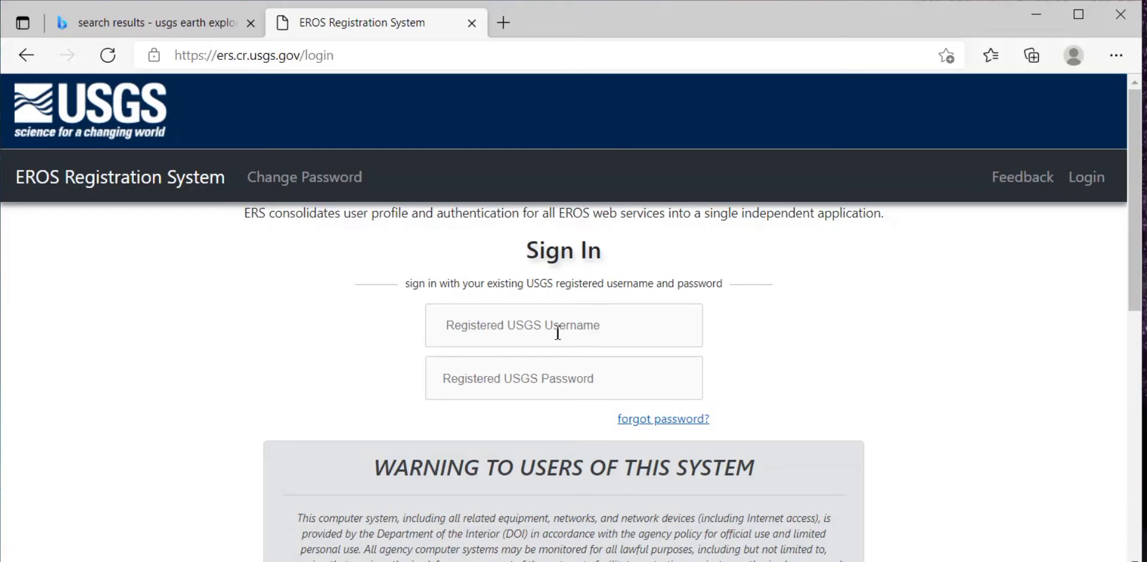
- Sign in with the saved USGS username and the account password
click(558, 330)
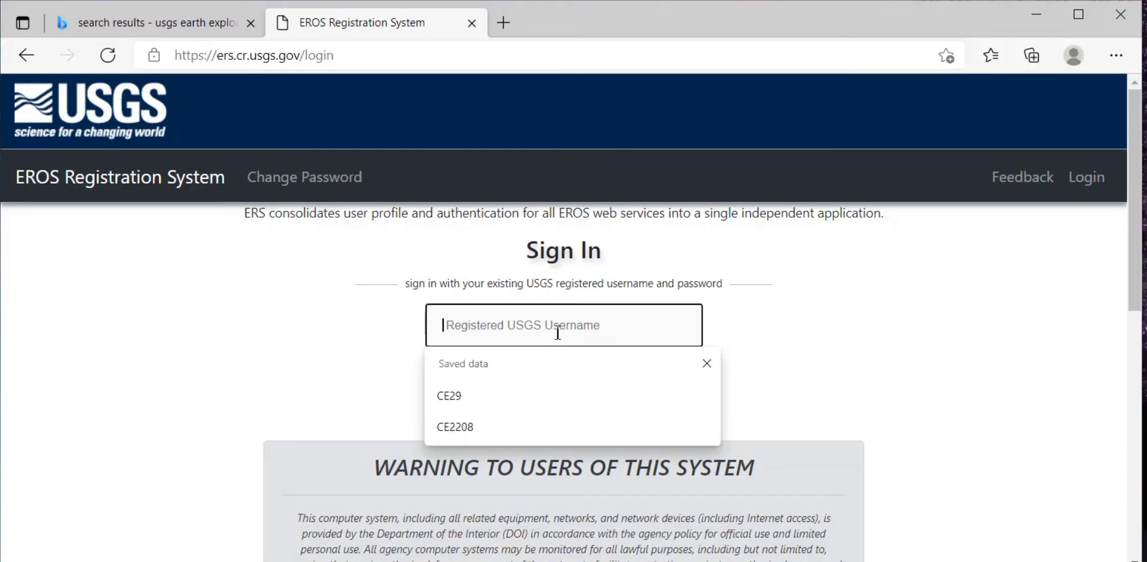
click(482, 404)
click(500, 379)
text(****)
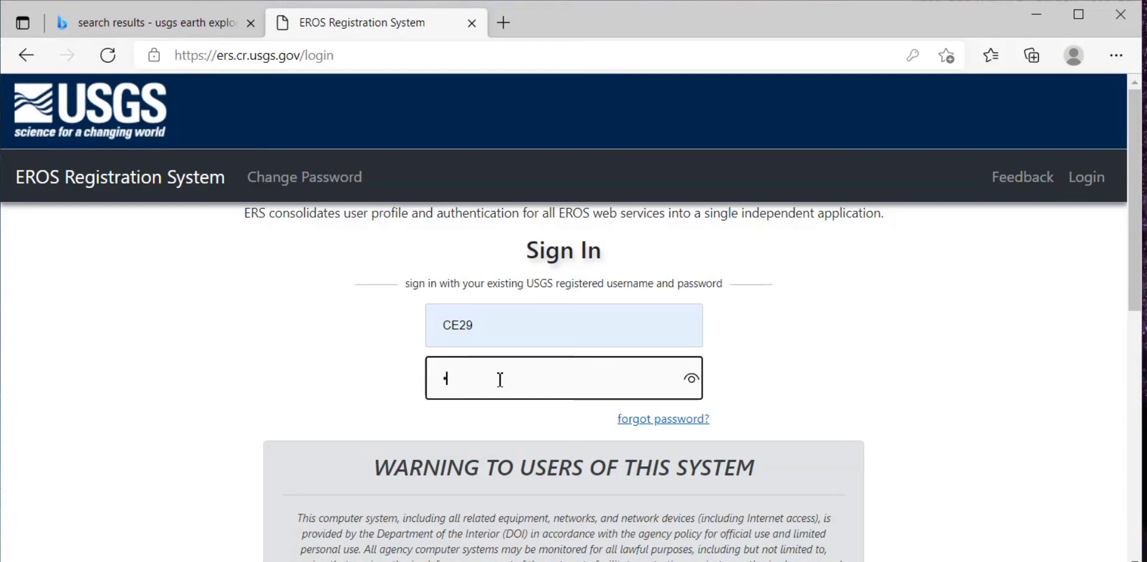
text(********)
scroll(543, 394, down, 6)
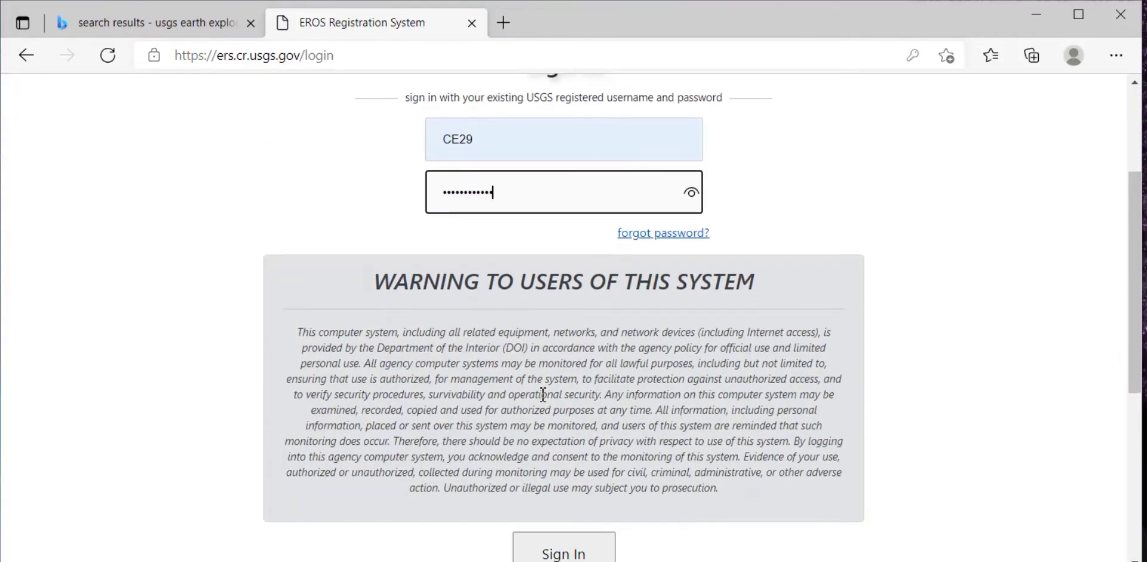
click(563, 347)
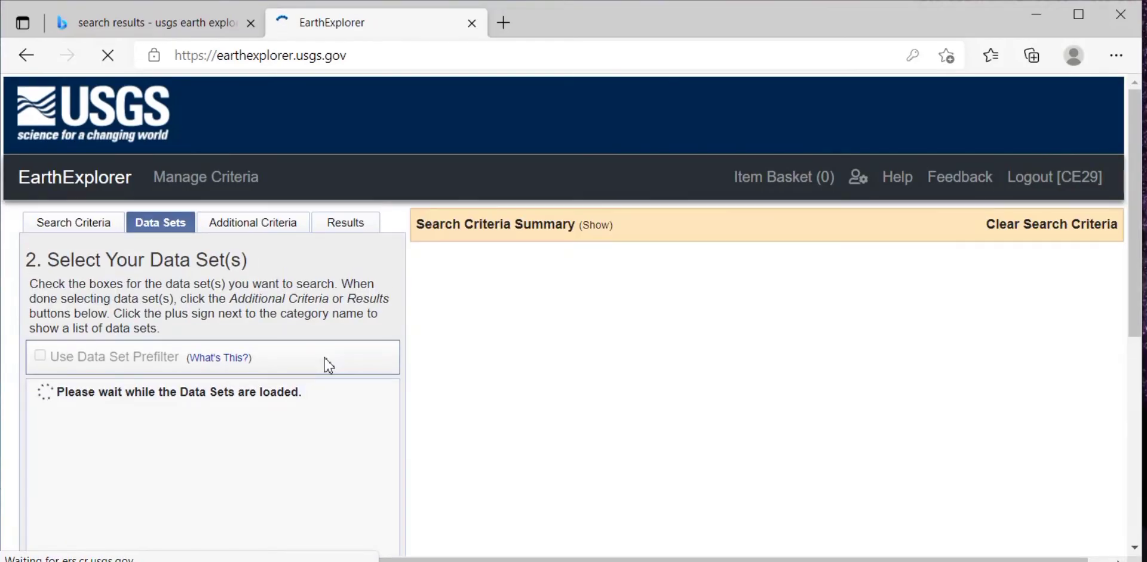
- Show the BIL, DTED and GeoTIFF download options for tile SRTM1N21E073V3
scroll(326, 363, down, 3)
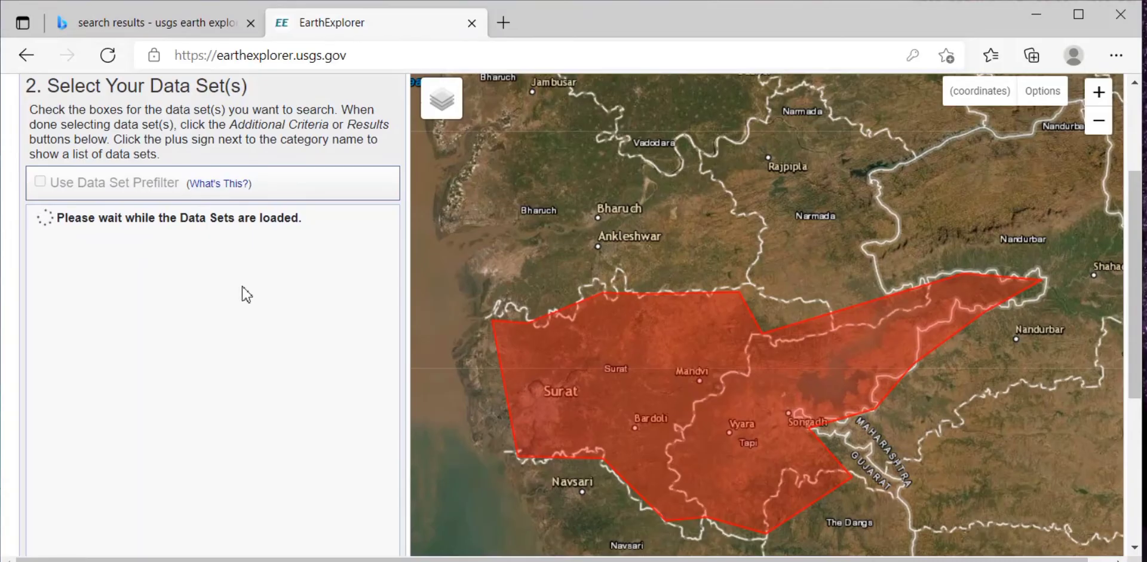
scroll(247, 294, down, 1)
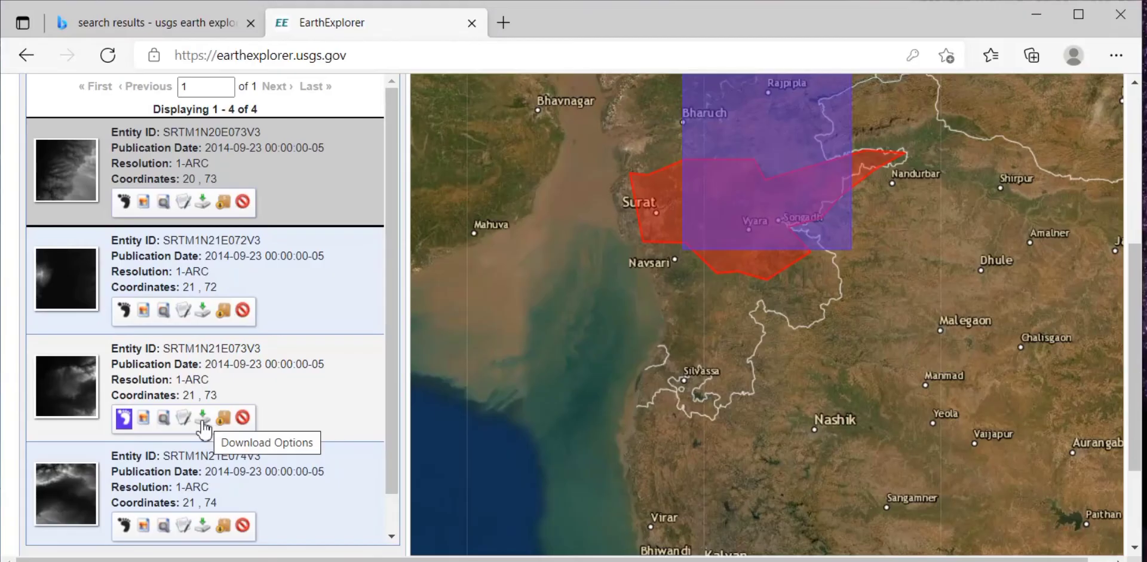
click(203, 419)
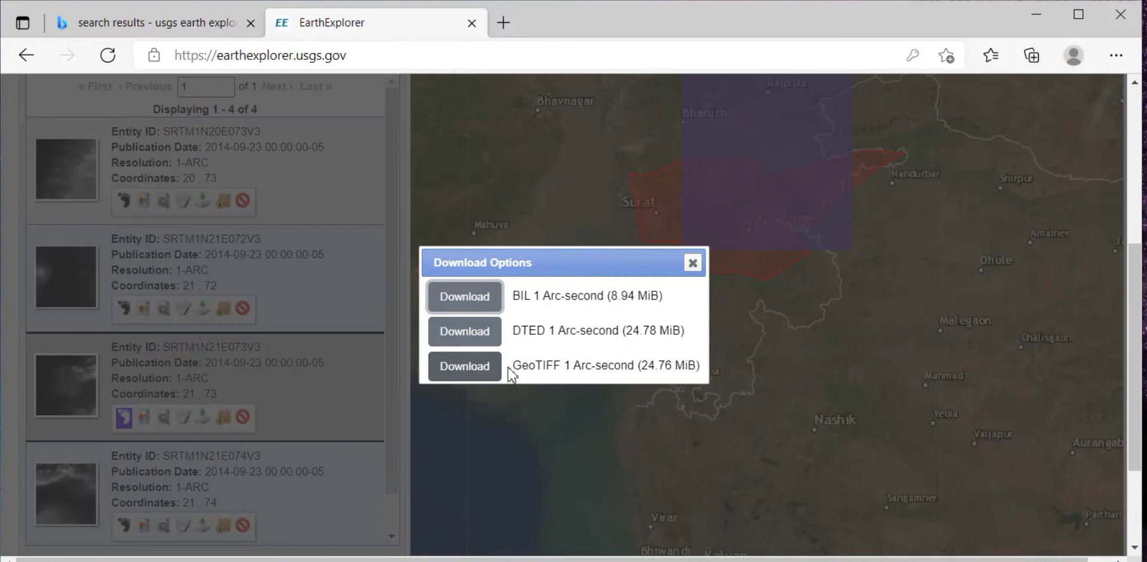
- Download the 24.76 MiB GeoTIFF 1 Arc-second file for tile SRTM1N21E073V3
click(461, 376)
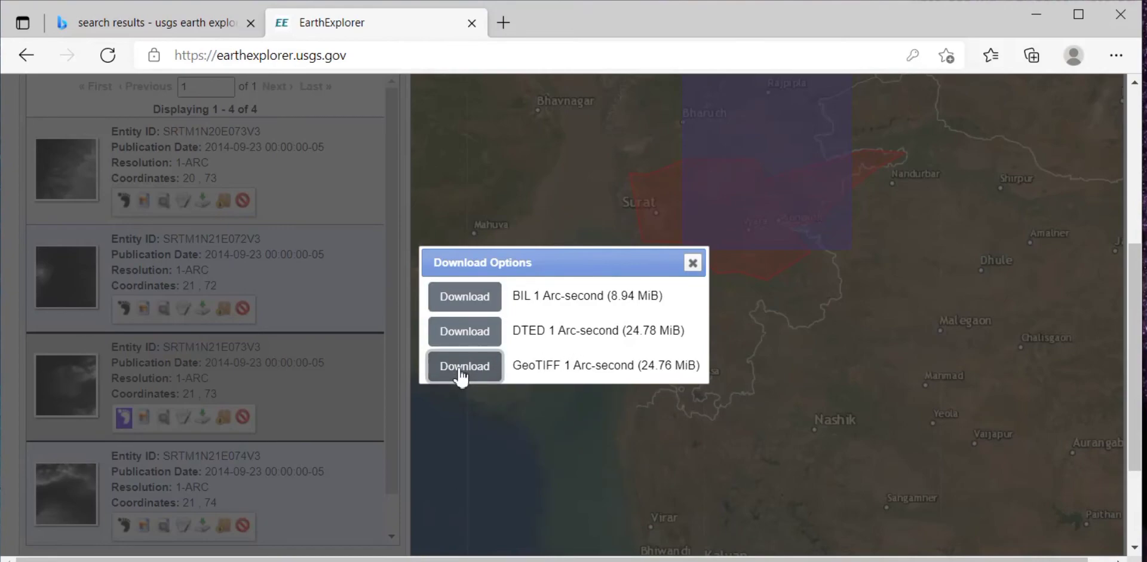